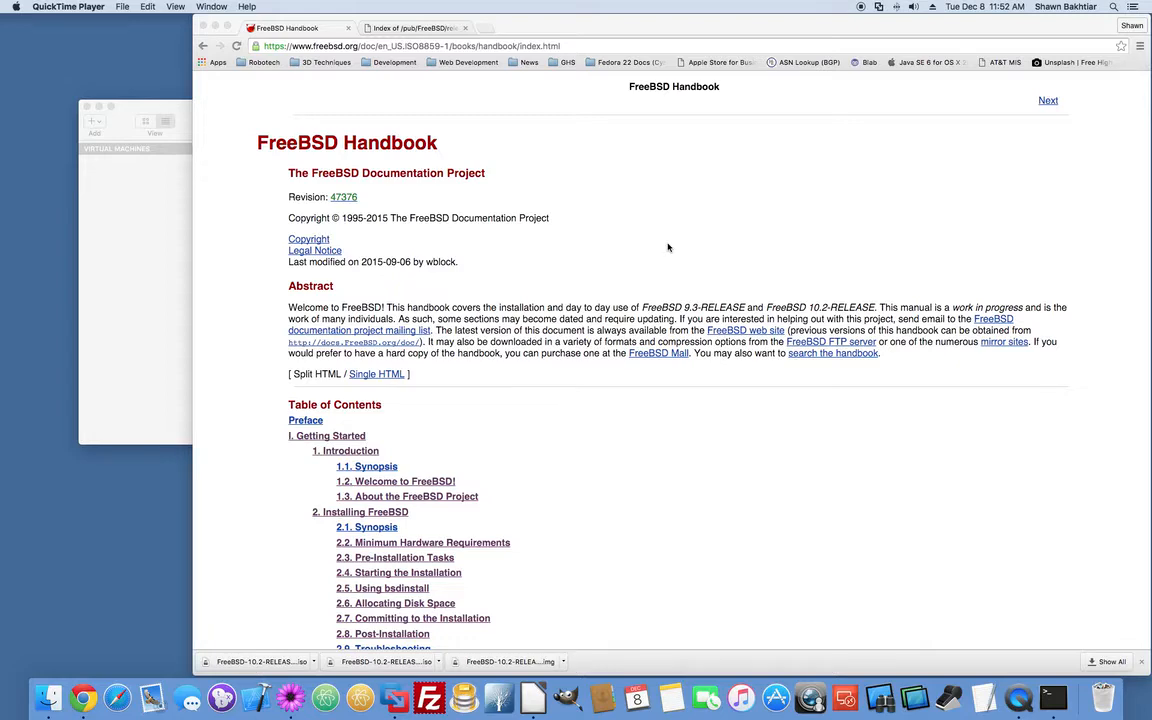
# Look through the FreeBSD Handbook's introduction and table of contents, including the installation, UNIX basics and packages chapters.
pyautogui.scroll(-3, 643, 170)
pyautogui.scroll(-5, 644, 170)
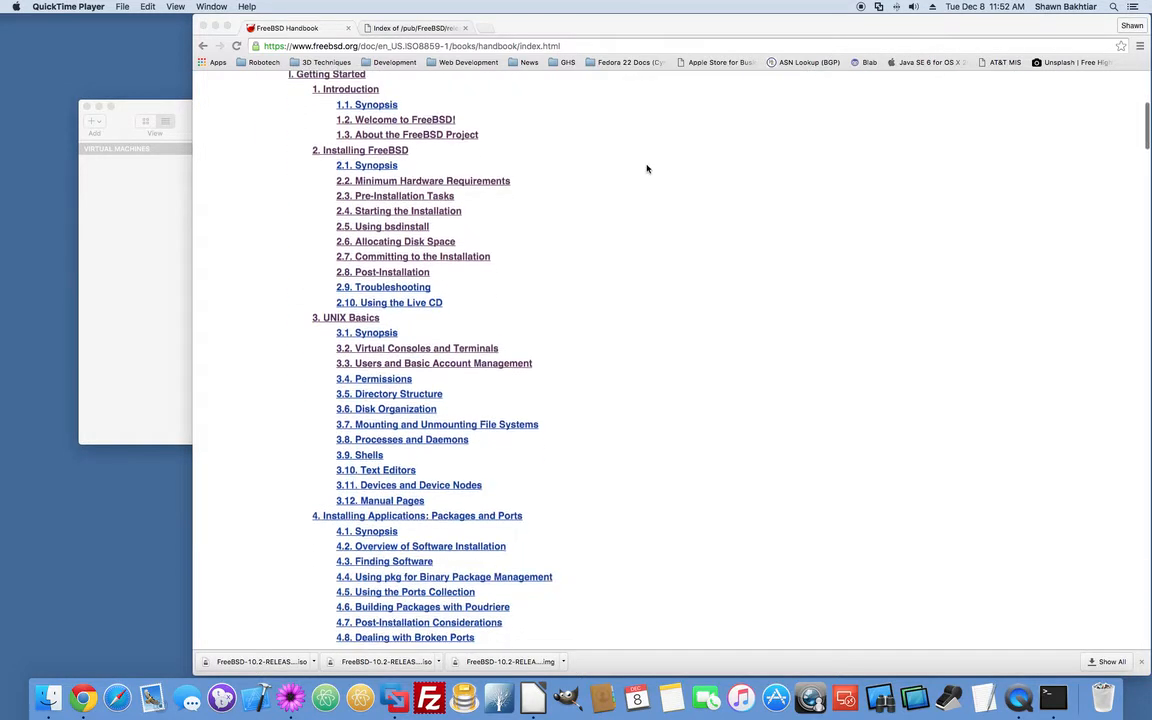
pyautogui.scroll(8, 645, 170)
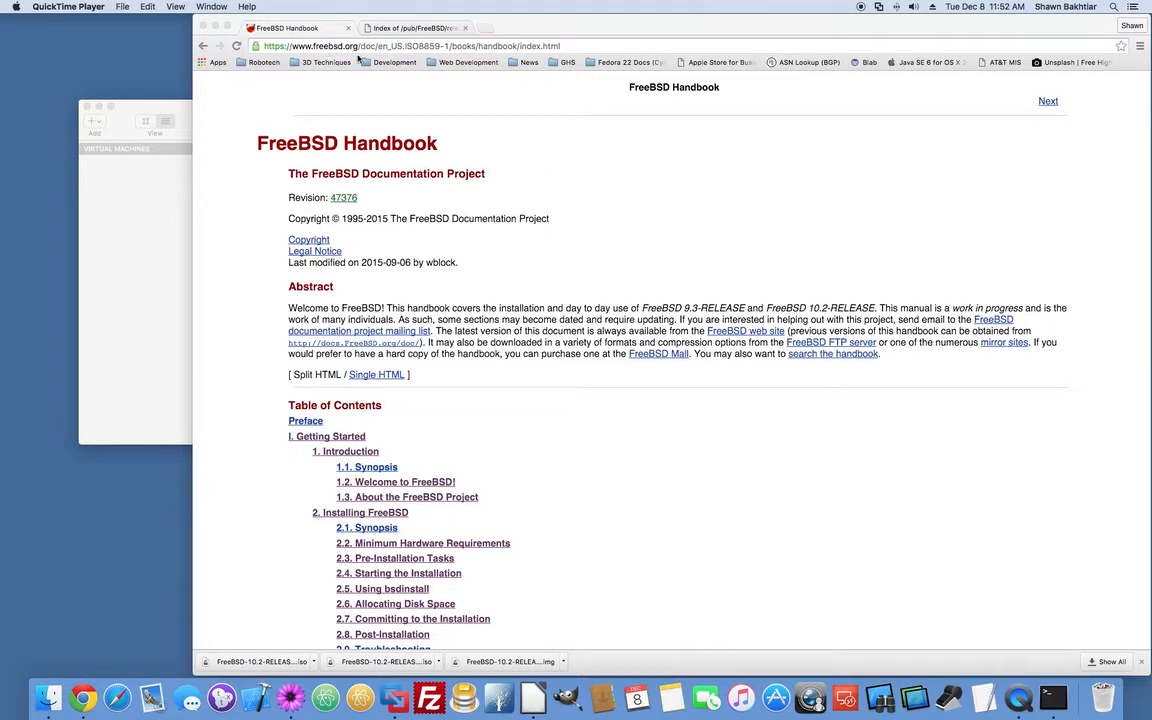
pyautogui.scroll(-10, 662, 236)
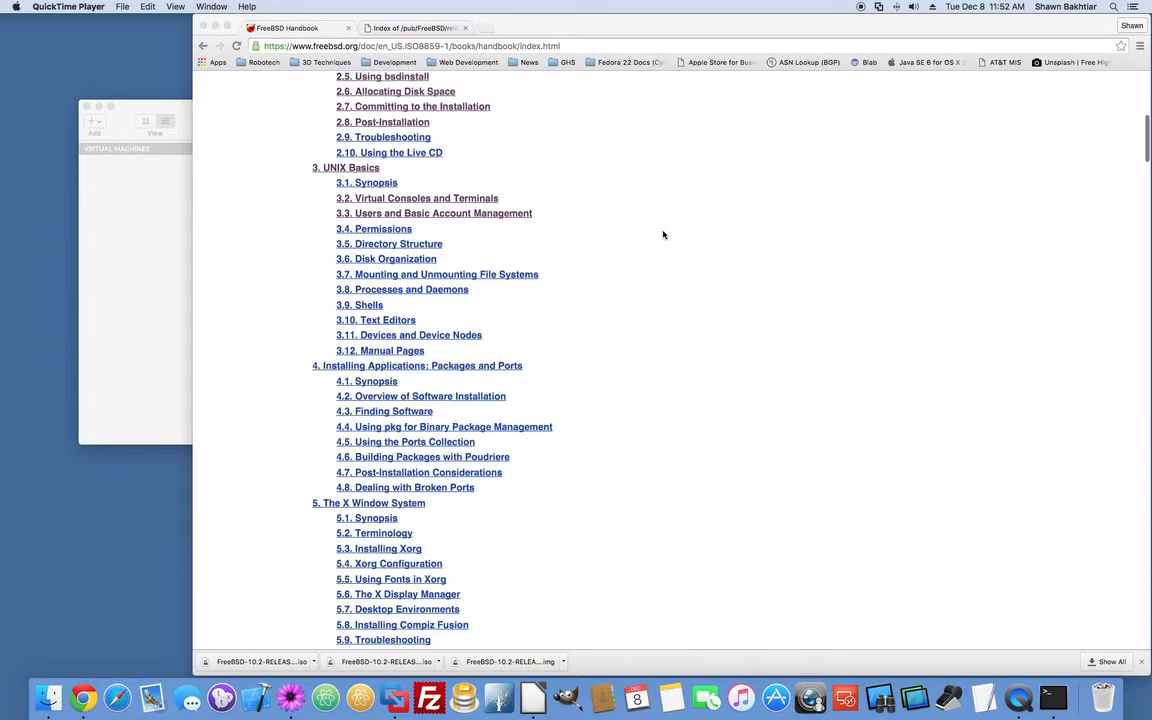
pyautogui.scroll(5, 663, 234)
pyautogui.scroll(8, 663, 234)
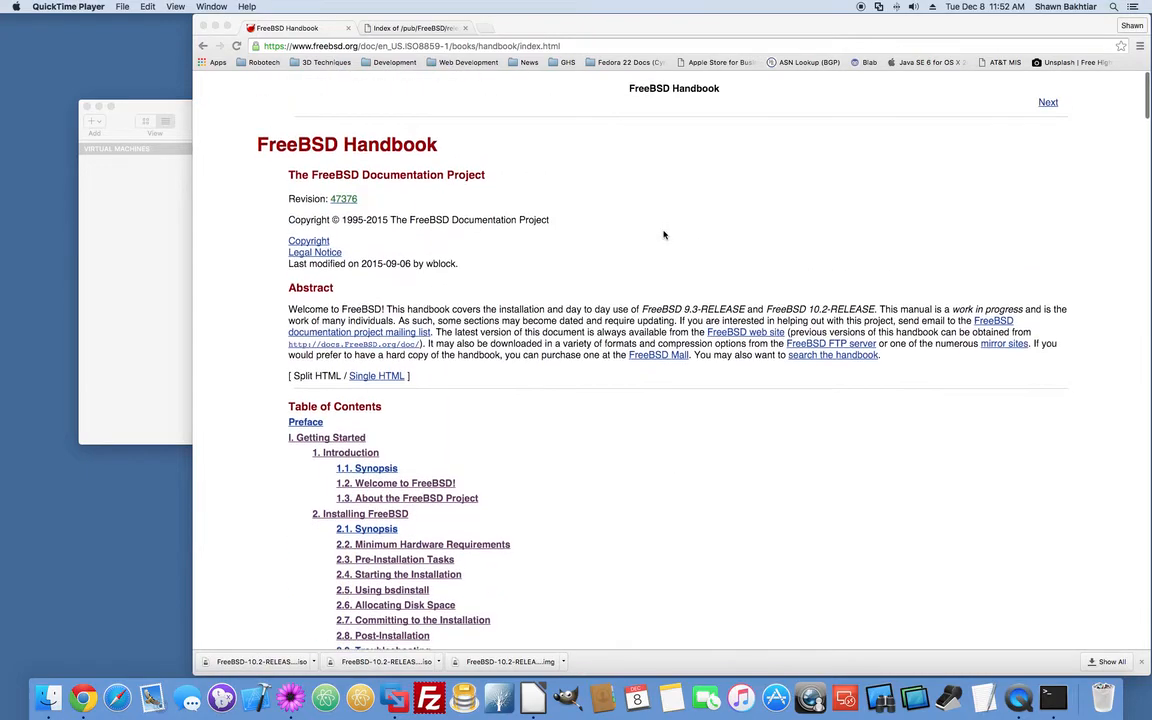
pyautogui.scroll(-4, 663, 234)
pyautogui.scroll(-12, 663, 234)
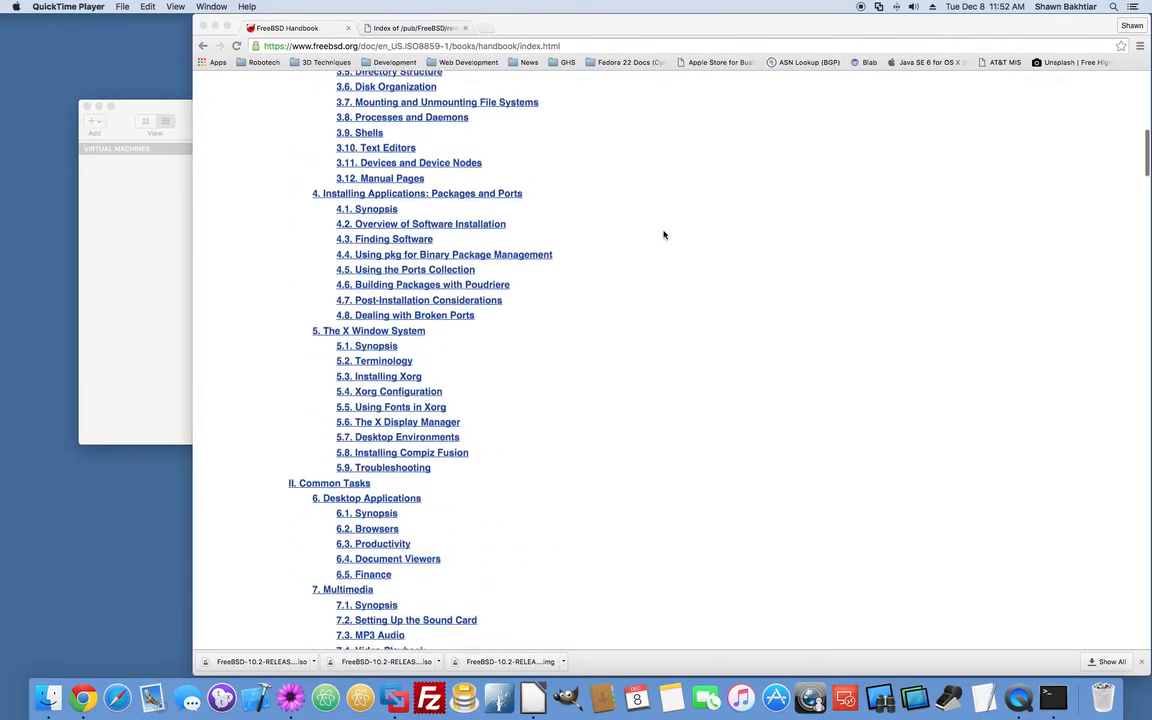
pyautogui.scroll(15, 663, 234)
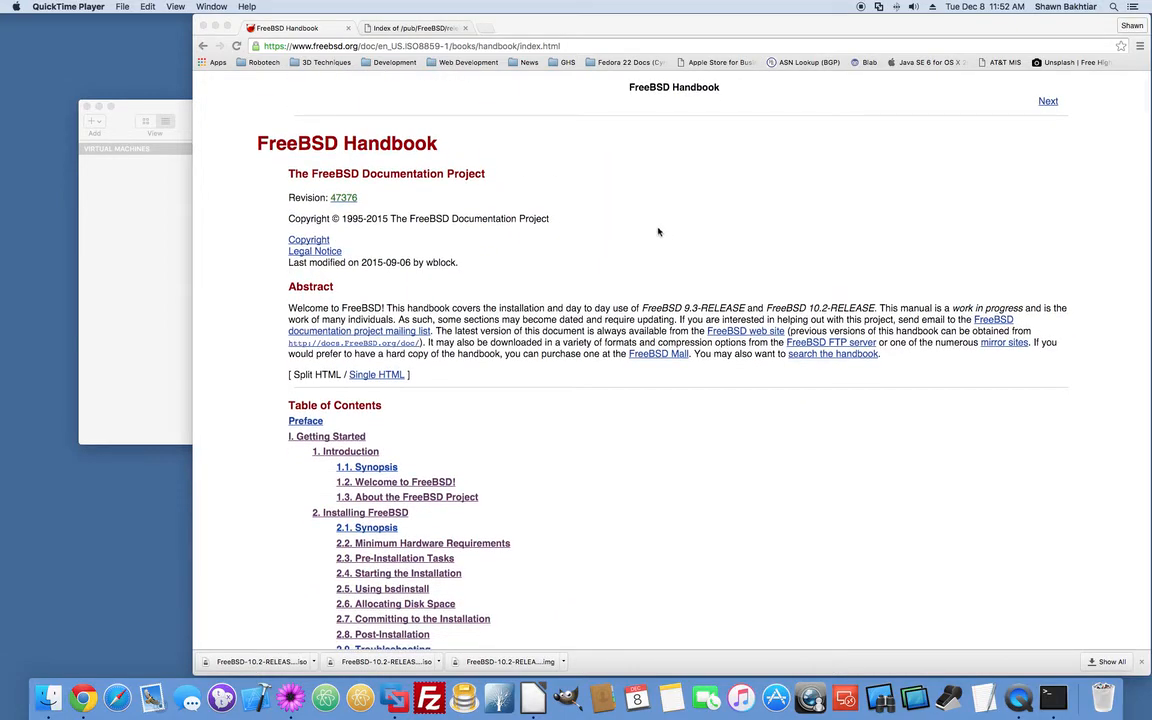
# Examine the releases and architectures on the Download FreeBSD page and return to the 10.2 i386 ISO image listing.
pyautogui.click(405, 29)
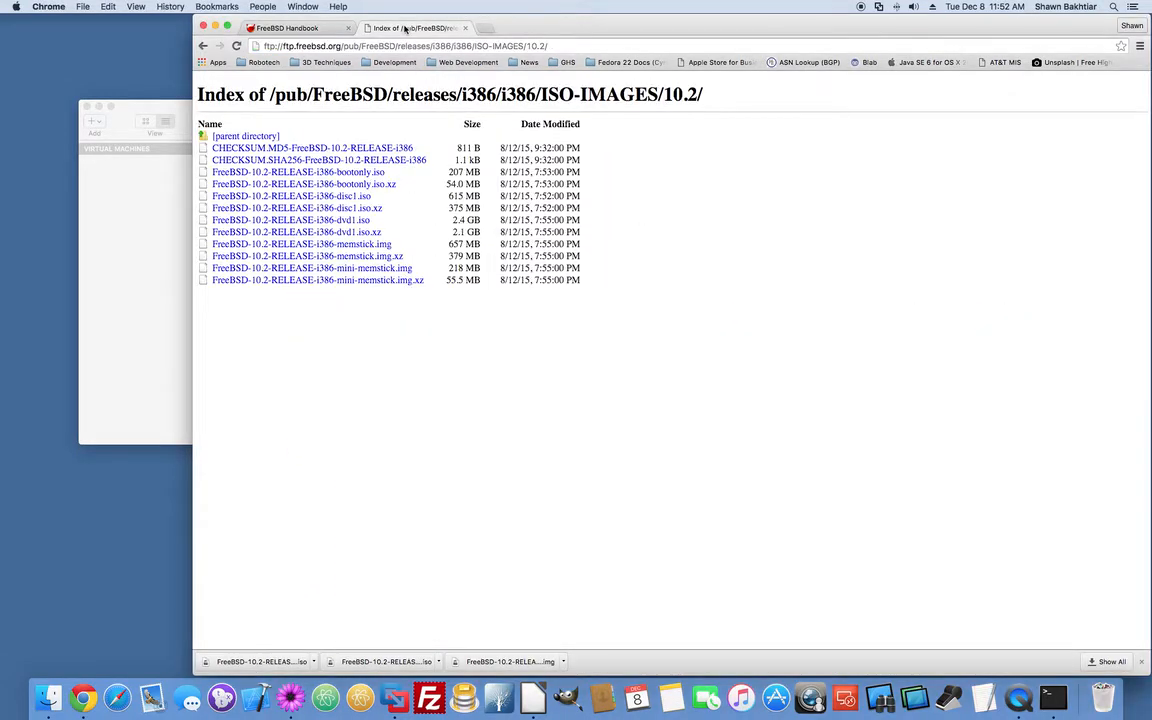
pyautogui.click(203, 47)
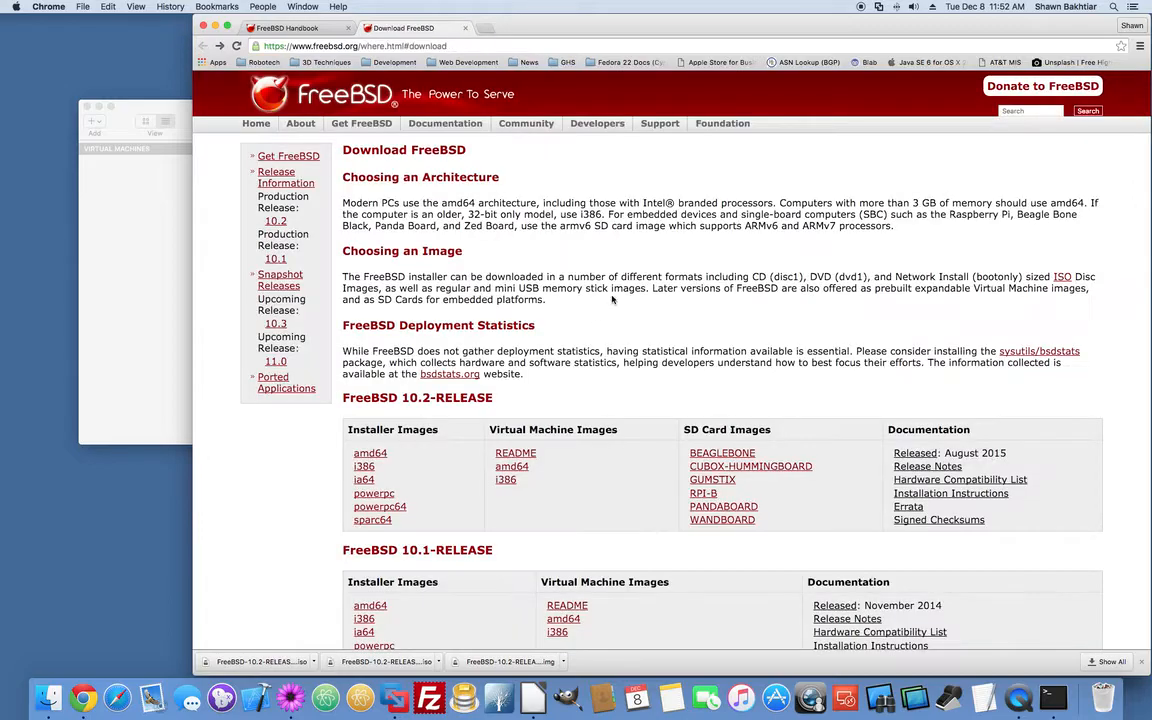
pyautogui.scroll(-2, 696, 293)
pyautogui.scroll(-5, 696, 293)
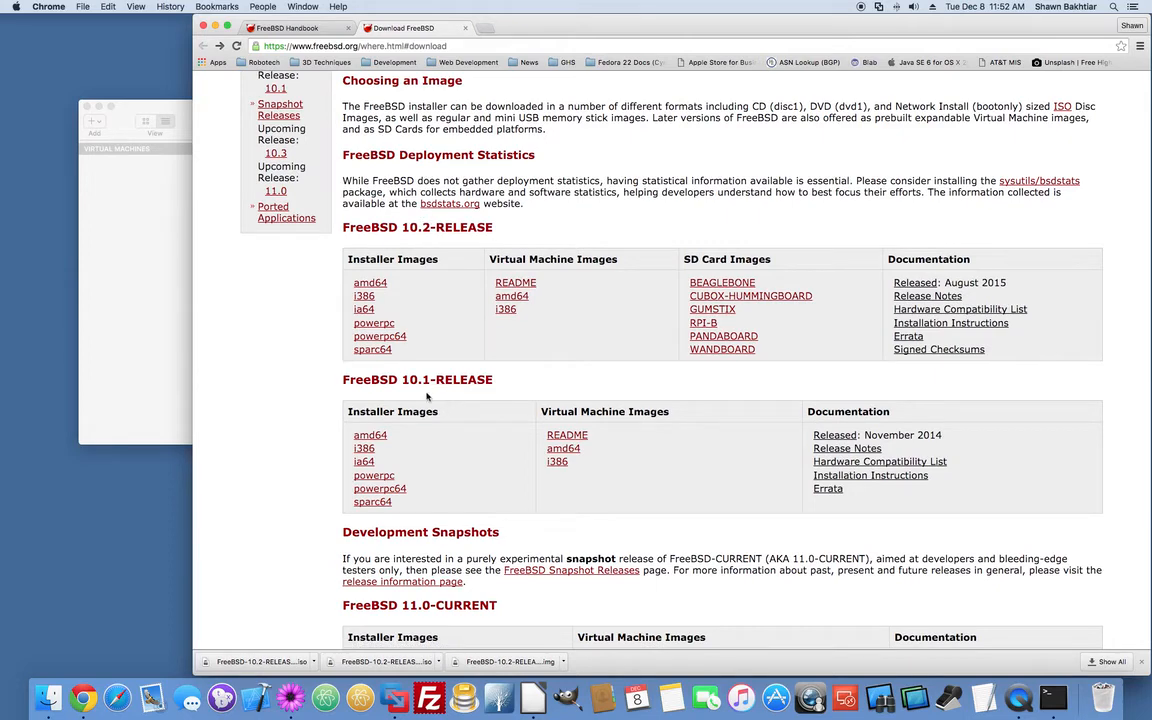
pyautogui.scroll(-2, 668, 412)
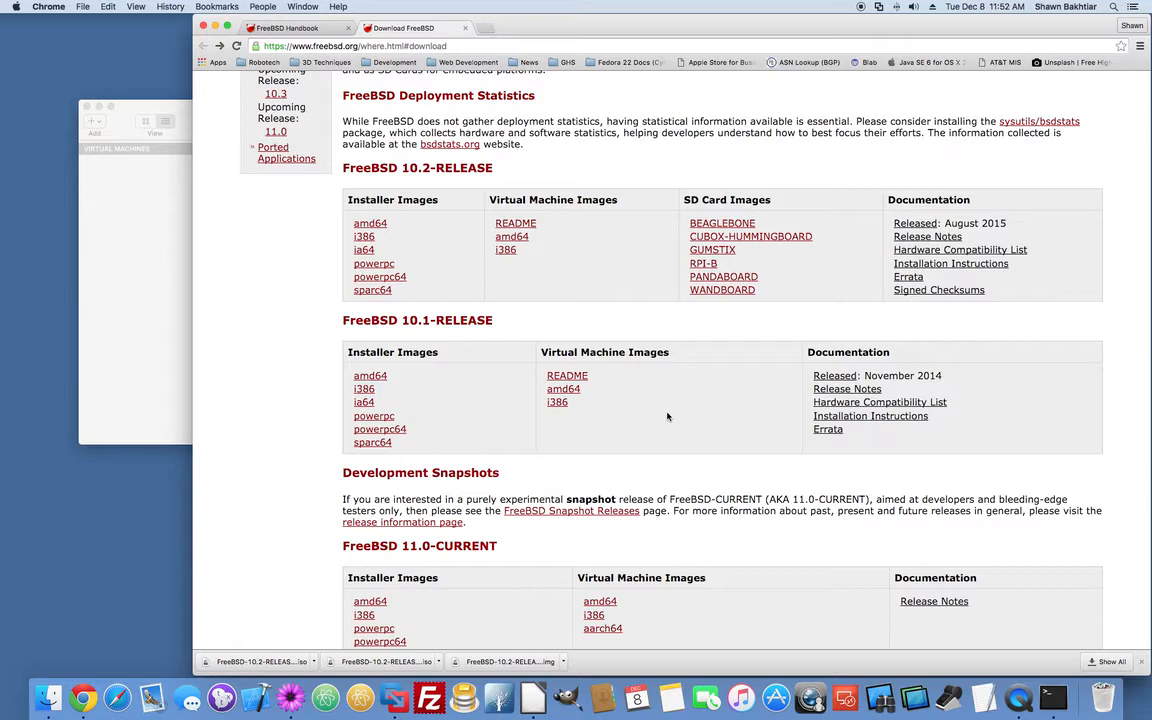
pyautogui.scroll(-5, 668, 416)
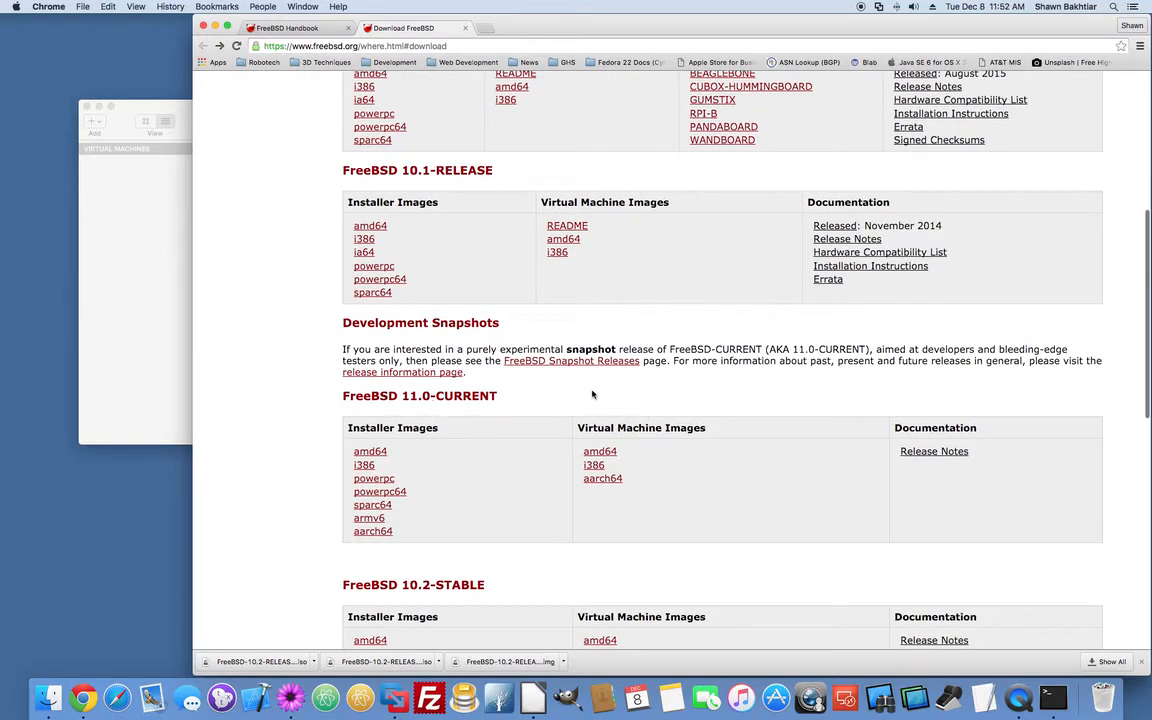
pyautogui.scroll(-5, 620, 391)
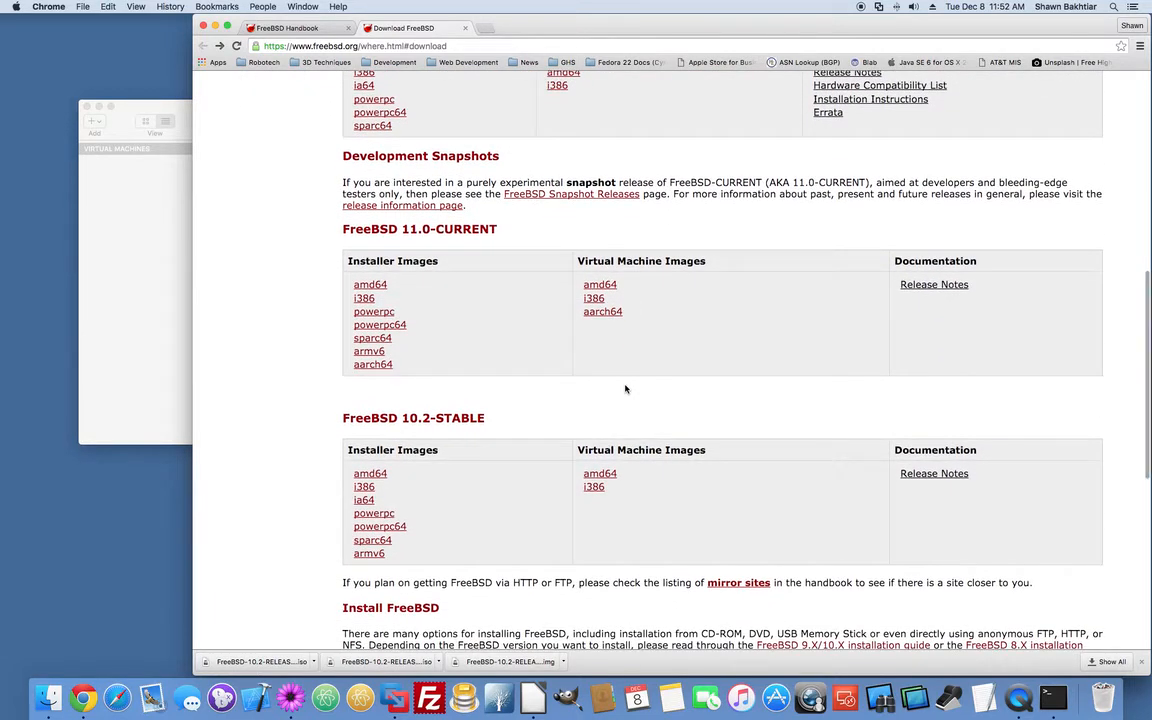
pyautogui.scroll(6, 625, 389)
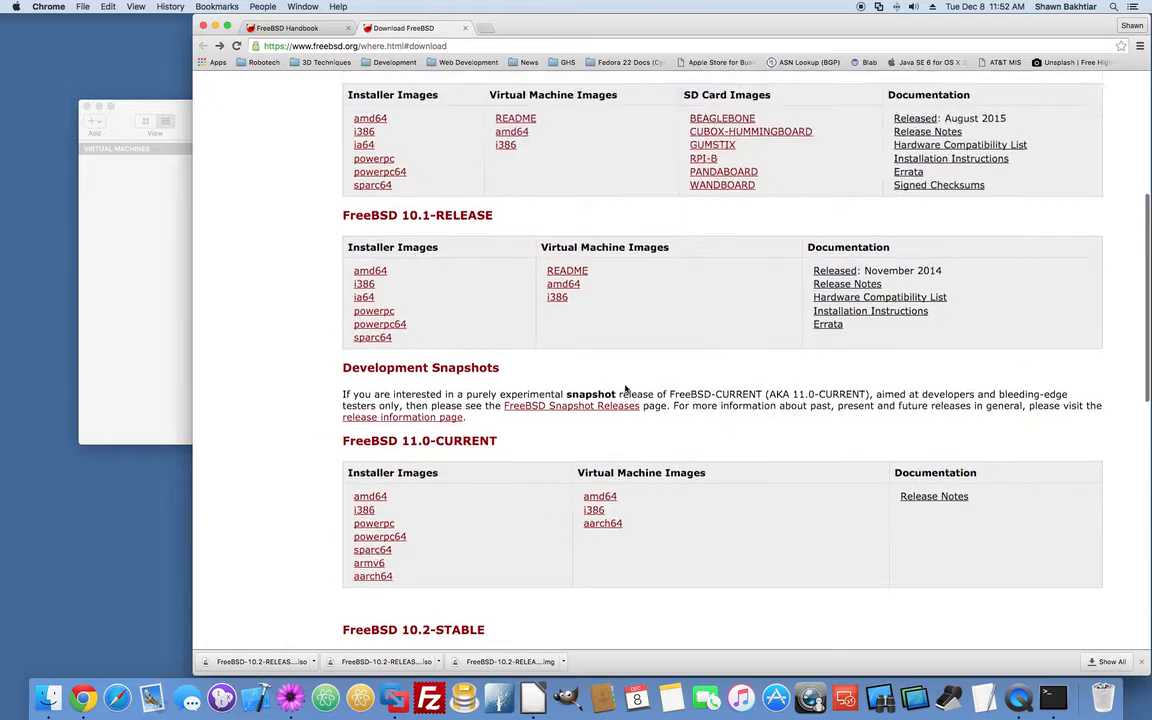
pyautogui.scroll(8, 625, 389)
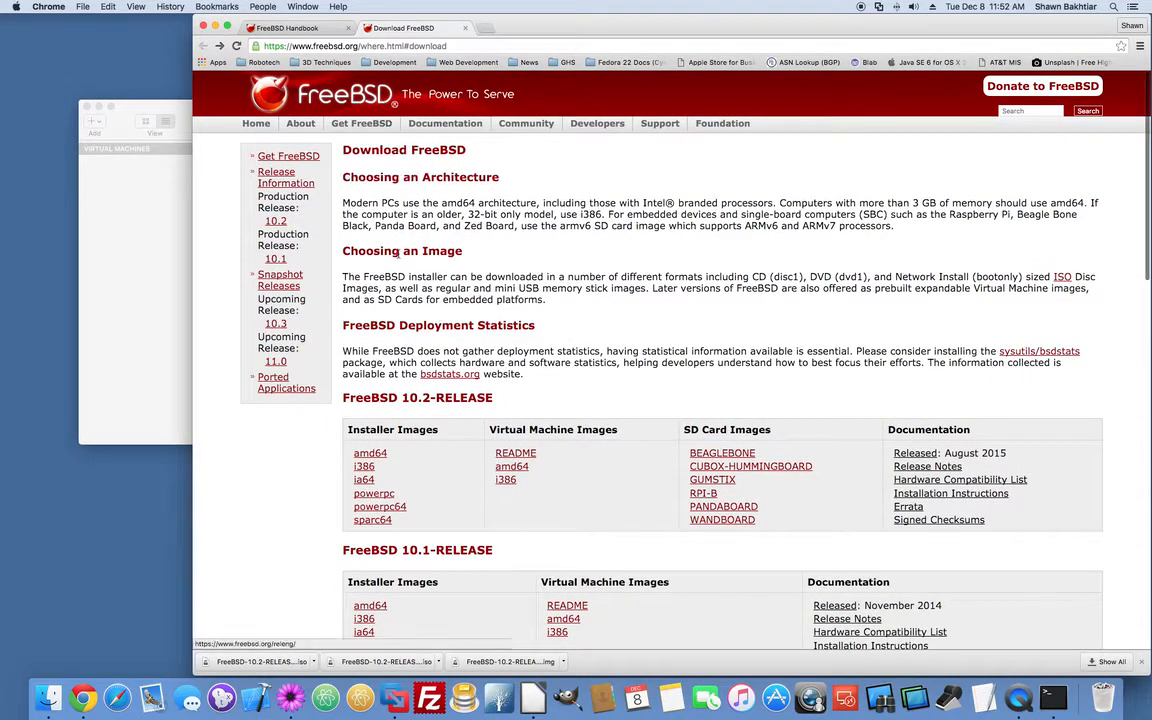
pyautogui.click(220, 46)
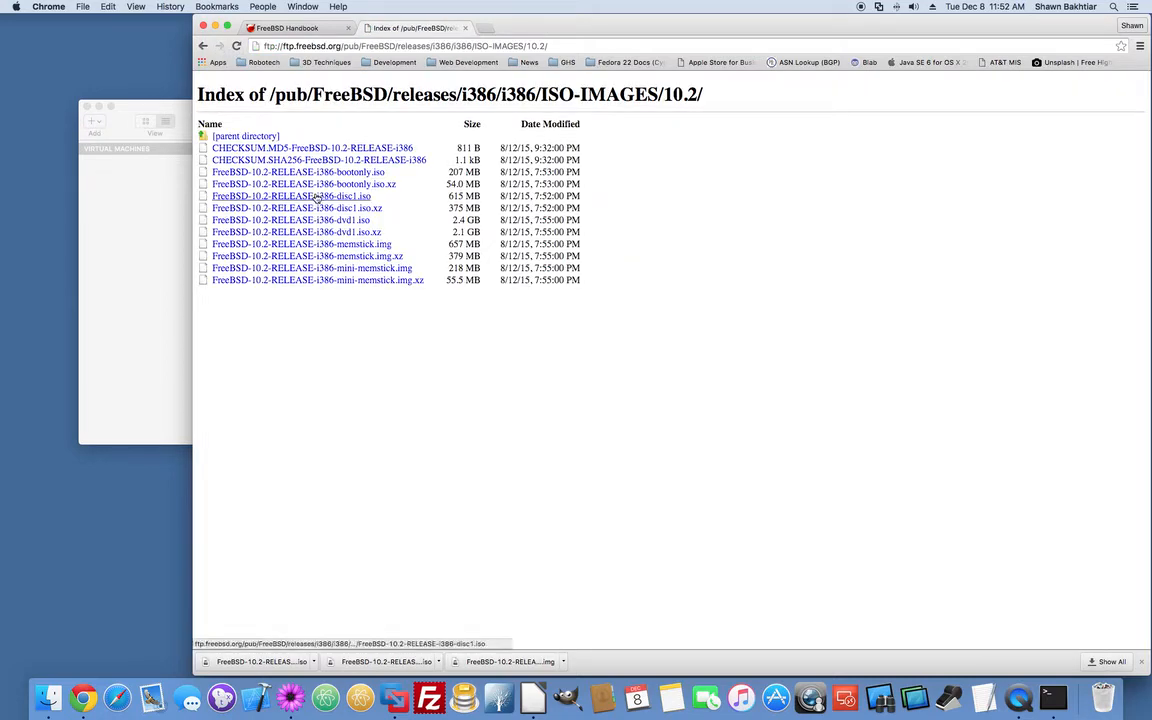
# Switch to VMware Fusion and set up a new virtual machine using the disc image FreeBSD-10.2-RELEASE-i386-disc1.iso from Downloads.
pyautogui.click(140, 238)
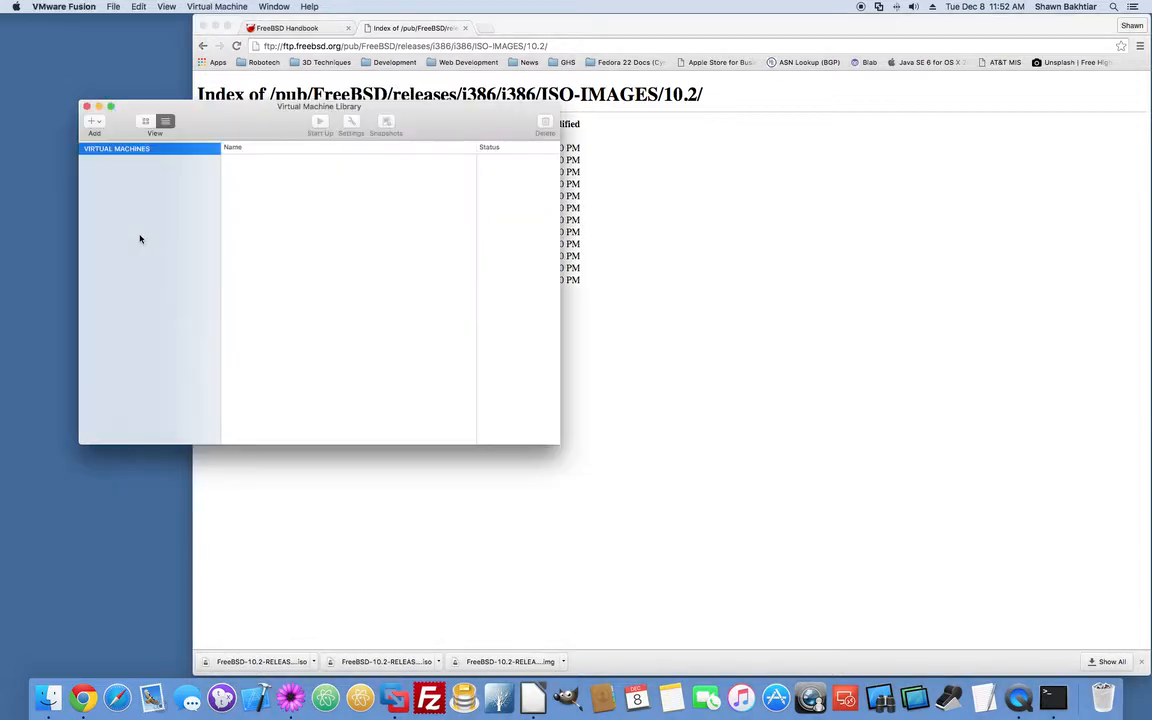
pyautogui.click(99, 122)
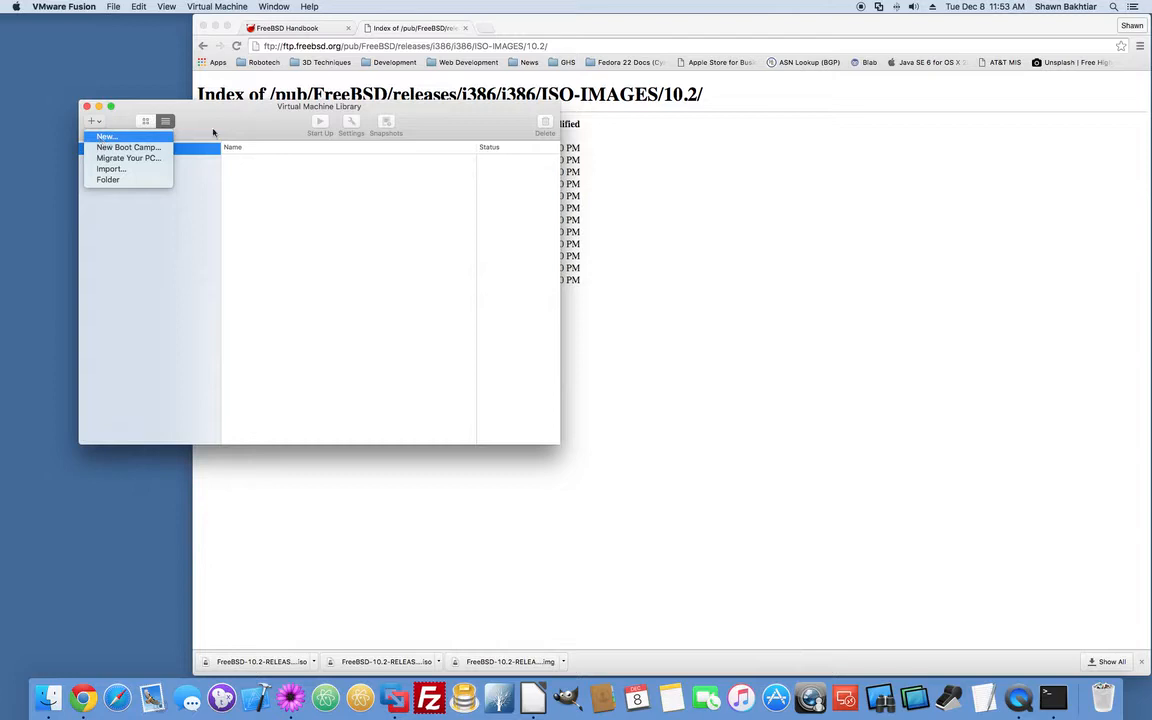
pyautogui.click(105, 137)
pyautogui.click(96, 124)
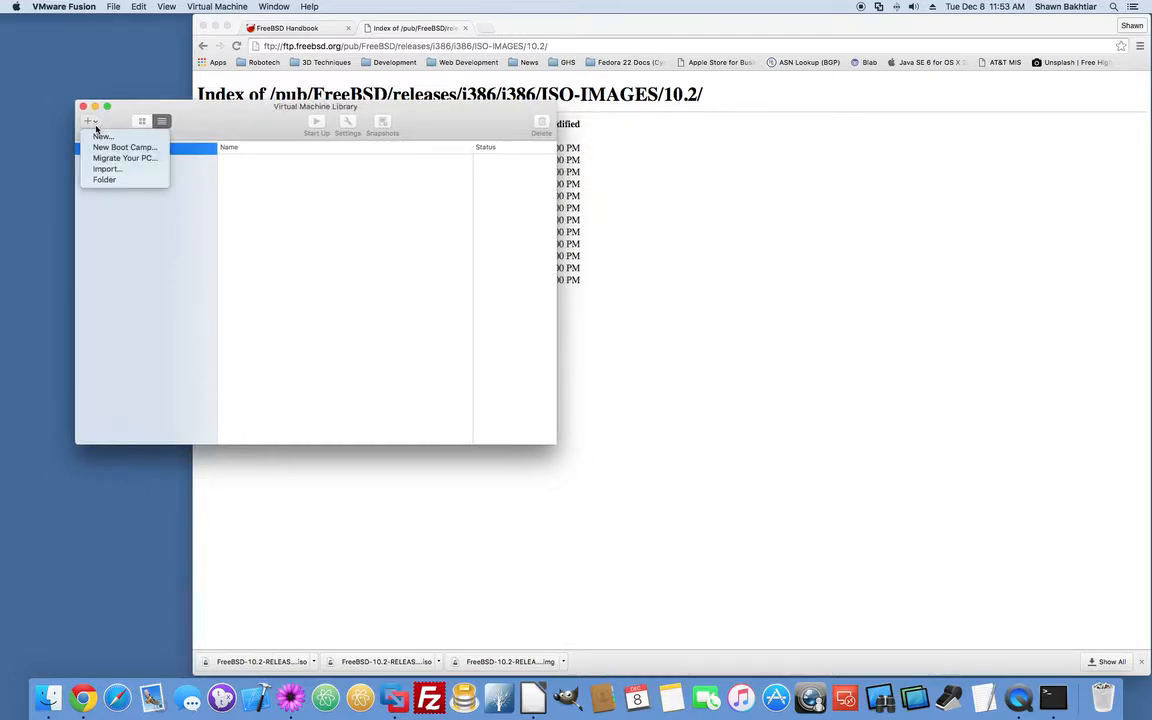
pyautogui.click(99, 137)
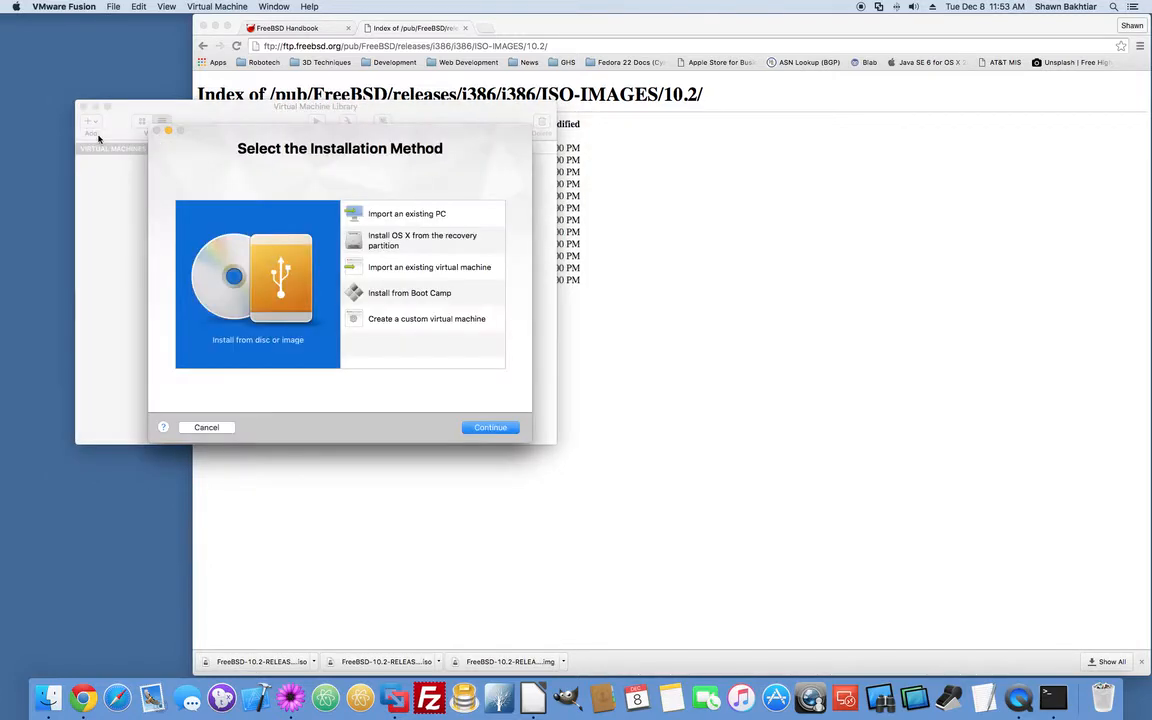
pyautogui.doubleClick(262, 286)
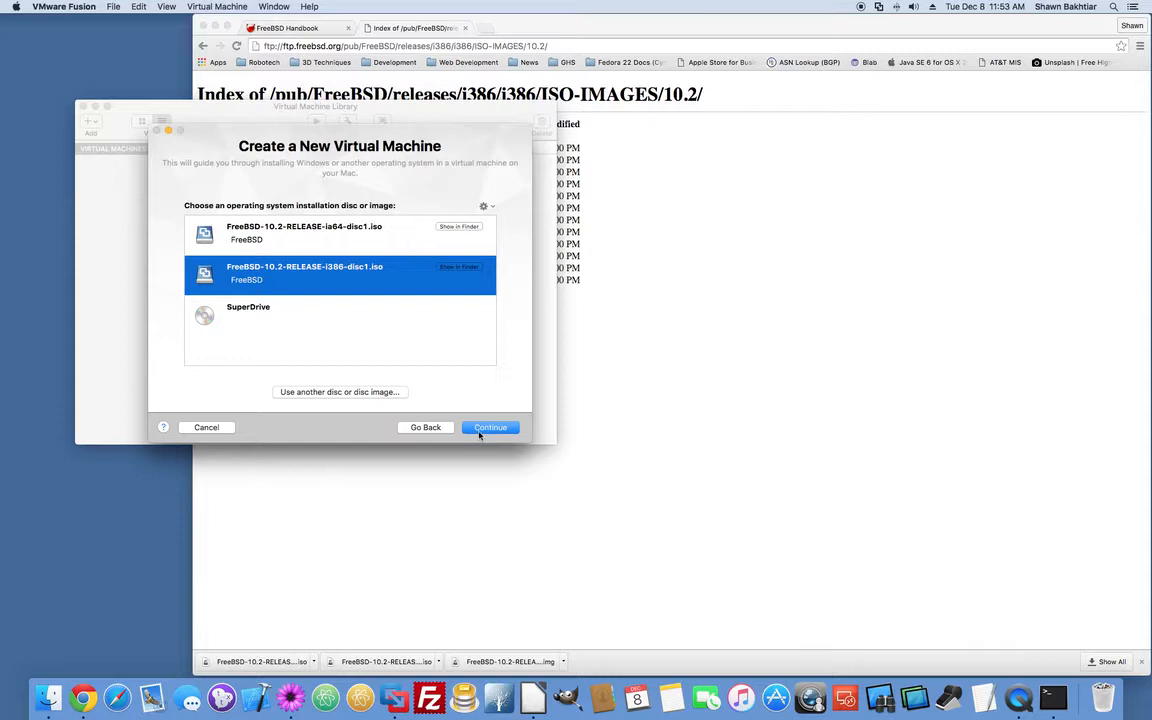
pyautogui.click(373, 393)
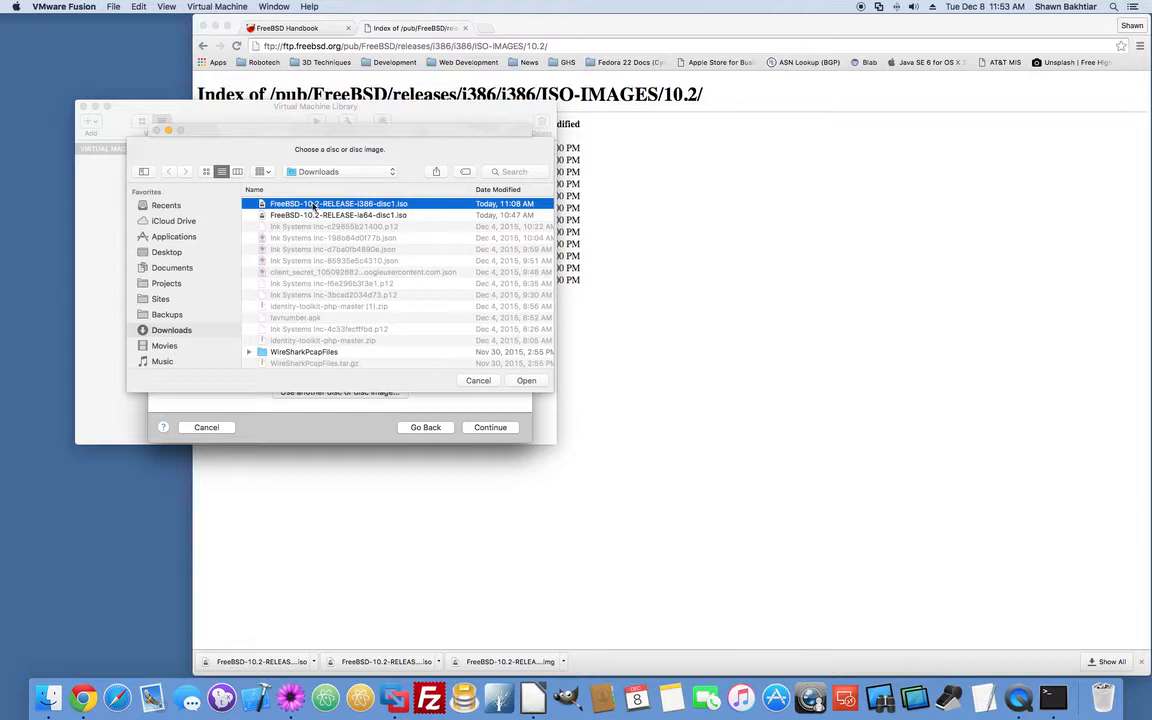
pyautogui.doubleClick(313, 206)
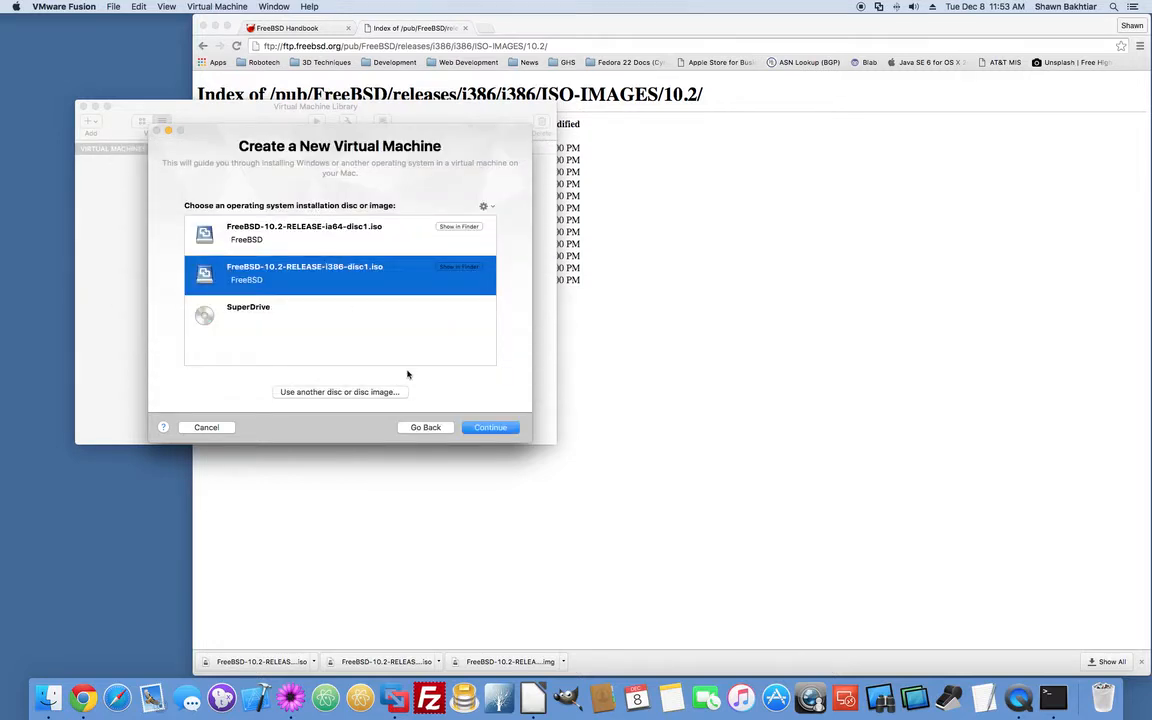
pyautogui.click(485, 428)
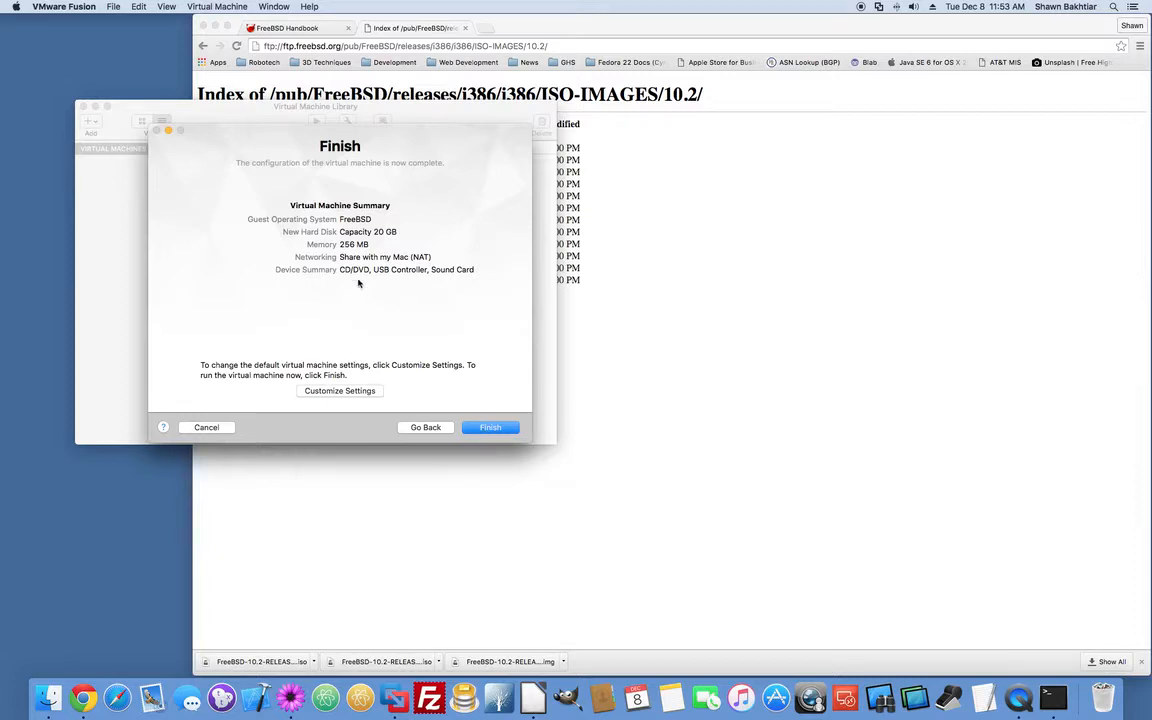
# Accept the default machine settings, save the virtual machine as FreeBSD in Virtual Machines, and boot its installer.
pyautogui.click(491, 429)
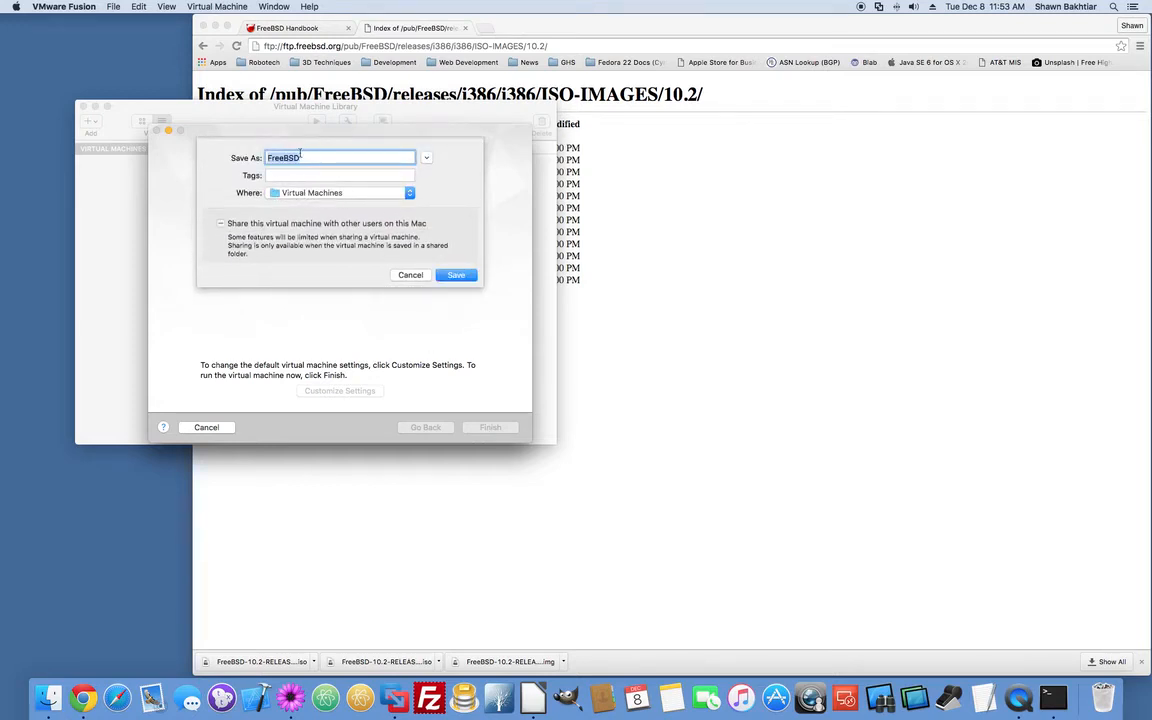
pyautogui.click(312, 159)
pyautogui.click(455, 274)
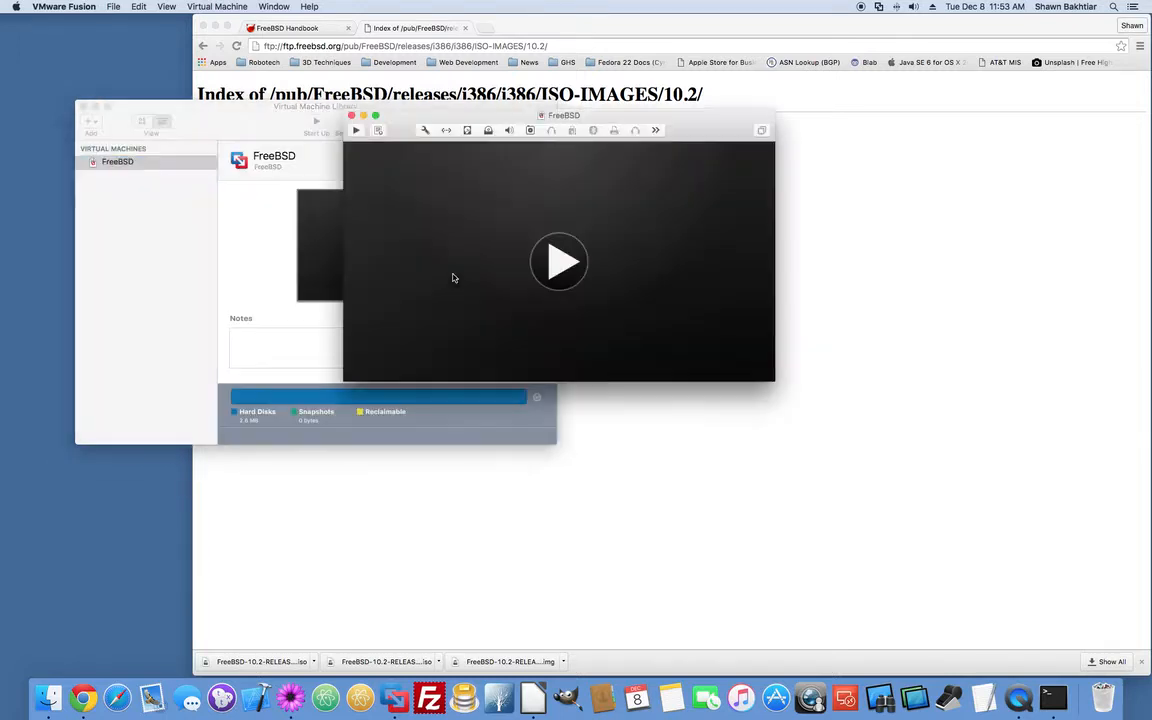
pyautogui.click(452, 277)
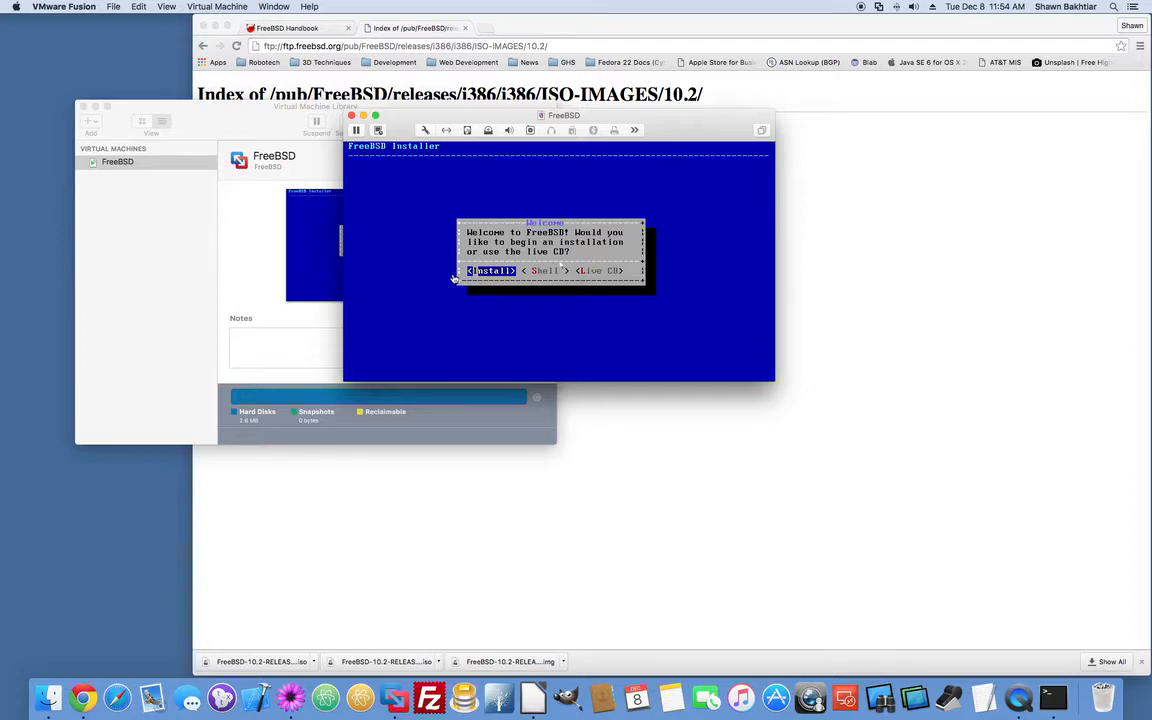
# Begin the Install option in the FreeBSD welcome dialog and continue with the default keymap.
pyautogui.click(453, 279)
pyautogui.press('Right')
pyautogui.press('Right')
pyautogui.press('Left')
pyautogui.press('Left')
pyautogui.press('Right')
pyautogui.press('Right')
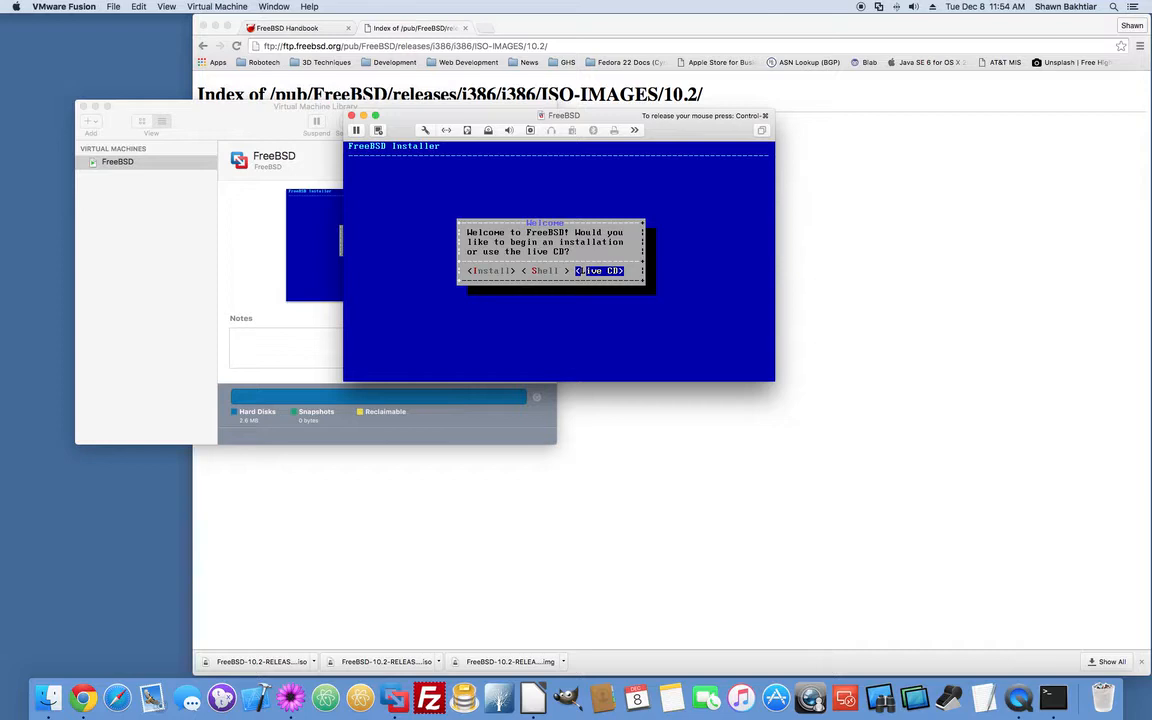
pyautogui.press('Left')
pyautogui.press('Left')
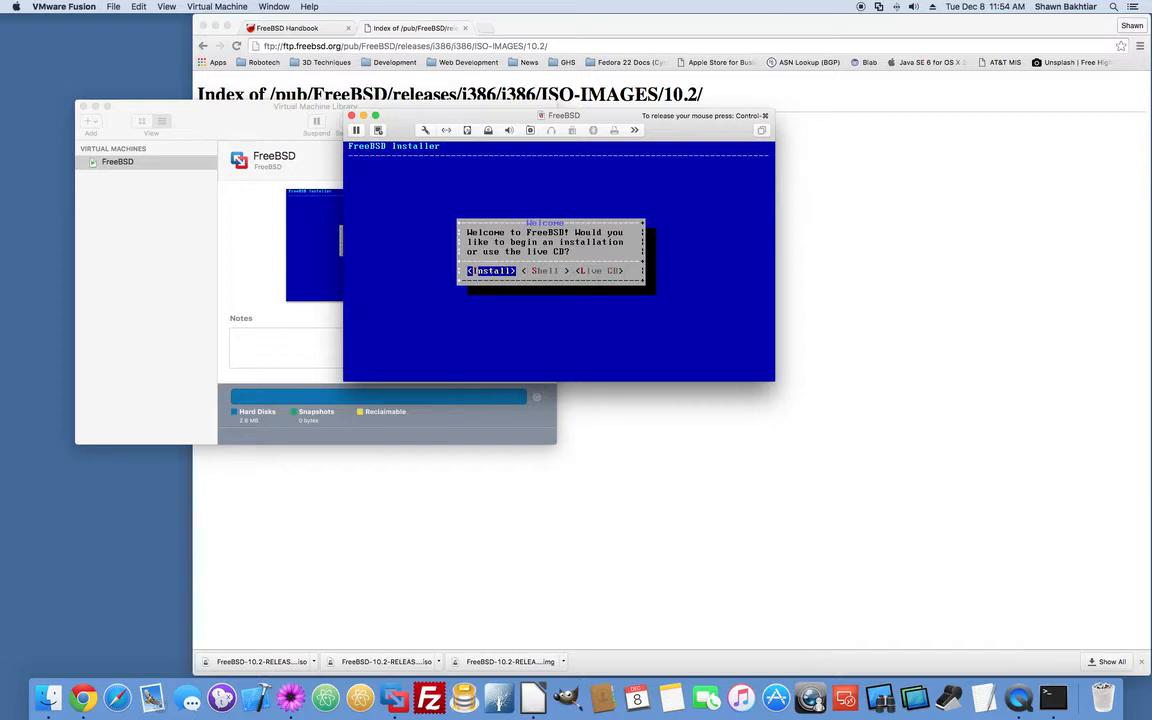
pyautogui.press('Return')
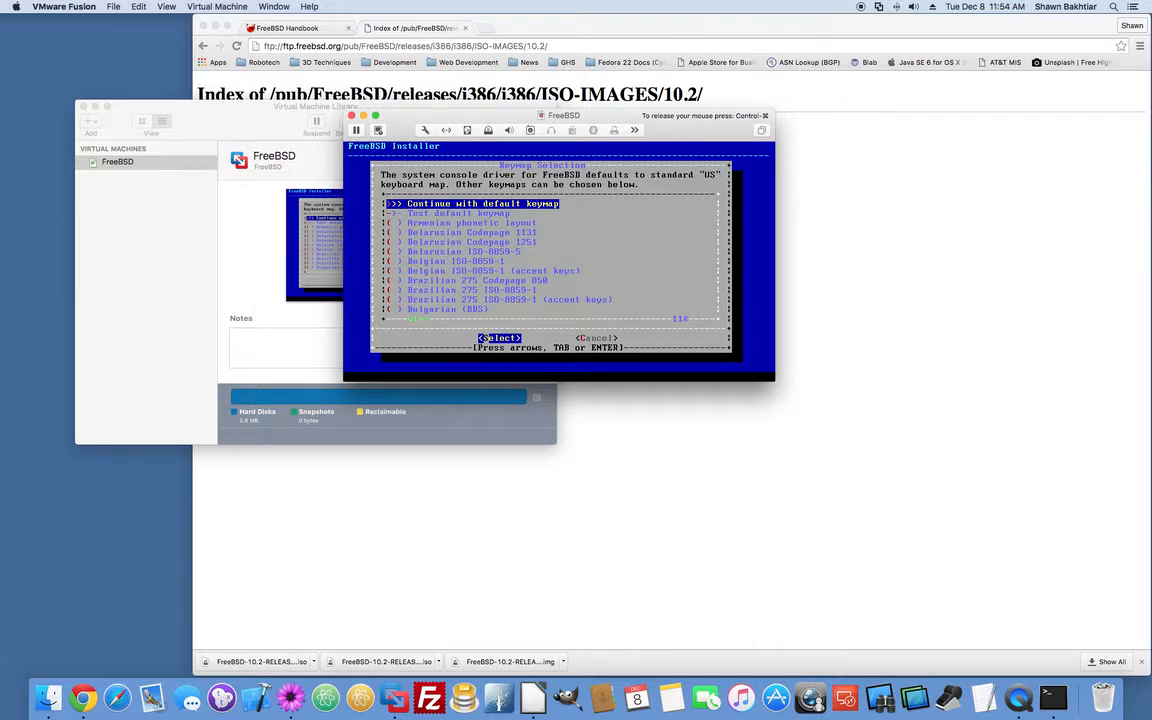
pyautogui.press('Return')
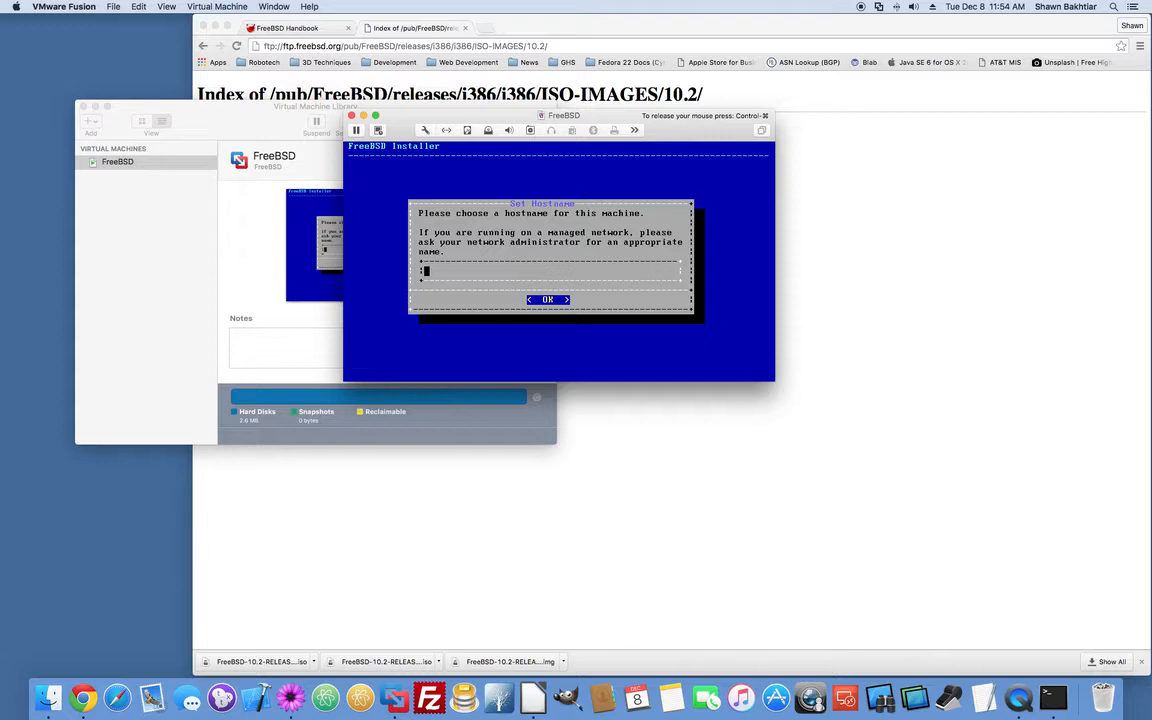
# Set the machine's hostname to LITTLEDEVIL and accept games and ports as the optional system components.
pyautogui.write('DEVILIS')
pyautogui.press('BackSpace')
pyautogui.press('BackSpace')
pyautogui.press('BackSpace')
pyautogui.press('BackSpace')
pyautogui.press('BackSpace')
pyautogui.press('BackSpace')
pyautogui.press('BackSpace')
pyautogui.write('LITTLEDEVIL')
pyautogui.press('Return')
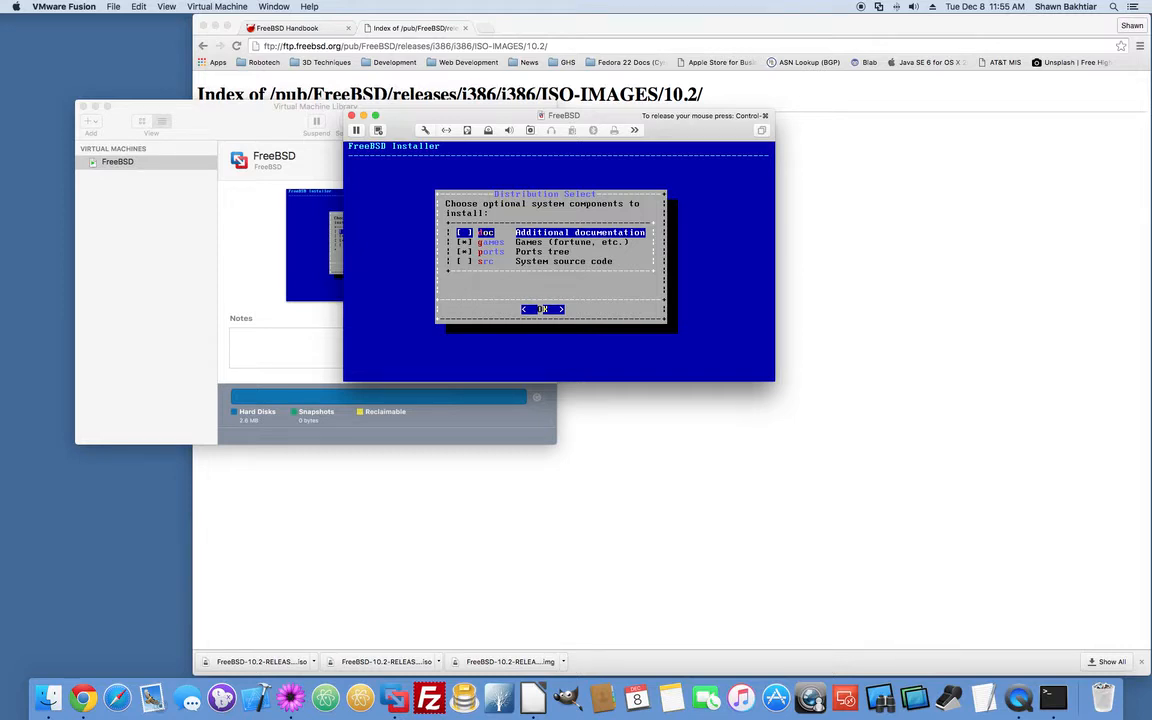
pyautogui.press('Return')
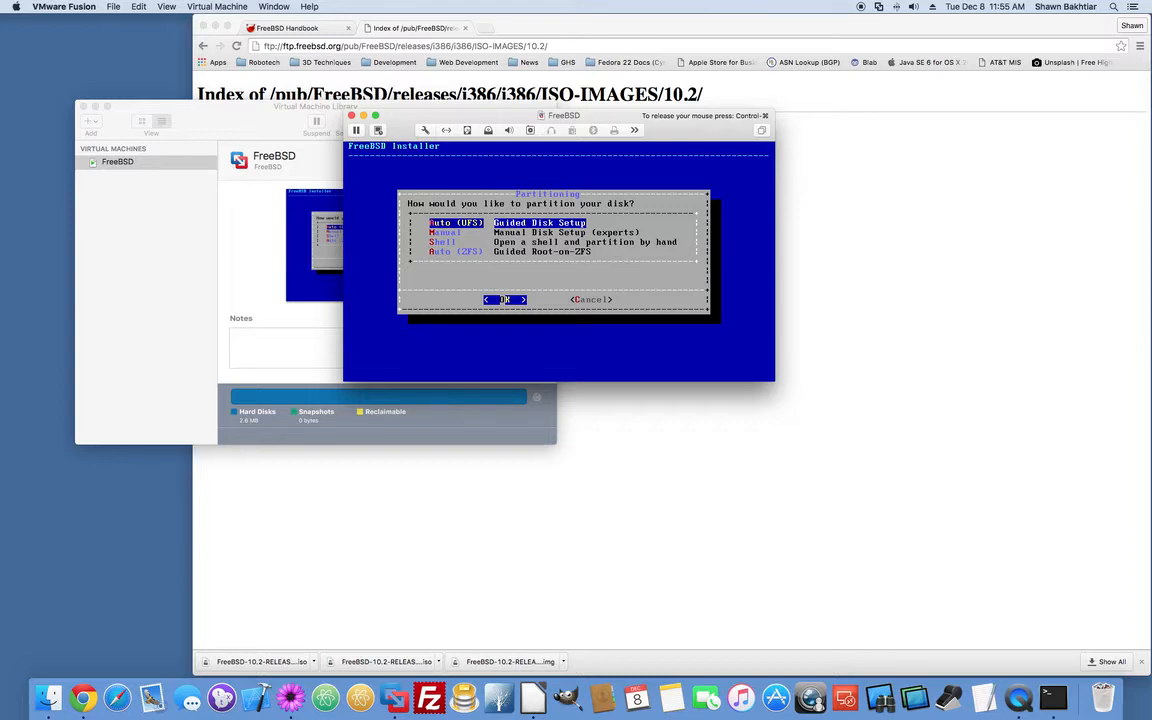
# Set up guided Auto (UFS) partitioning on the entire ada0 disk with the GPT partition scheme.
pyautogui.press('Return')
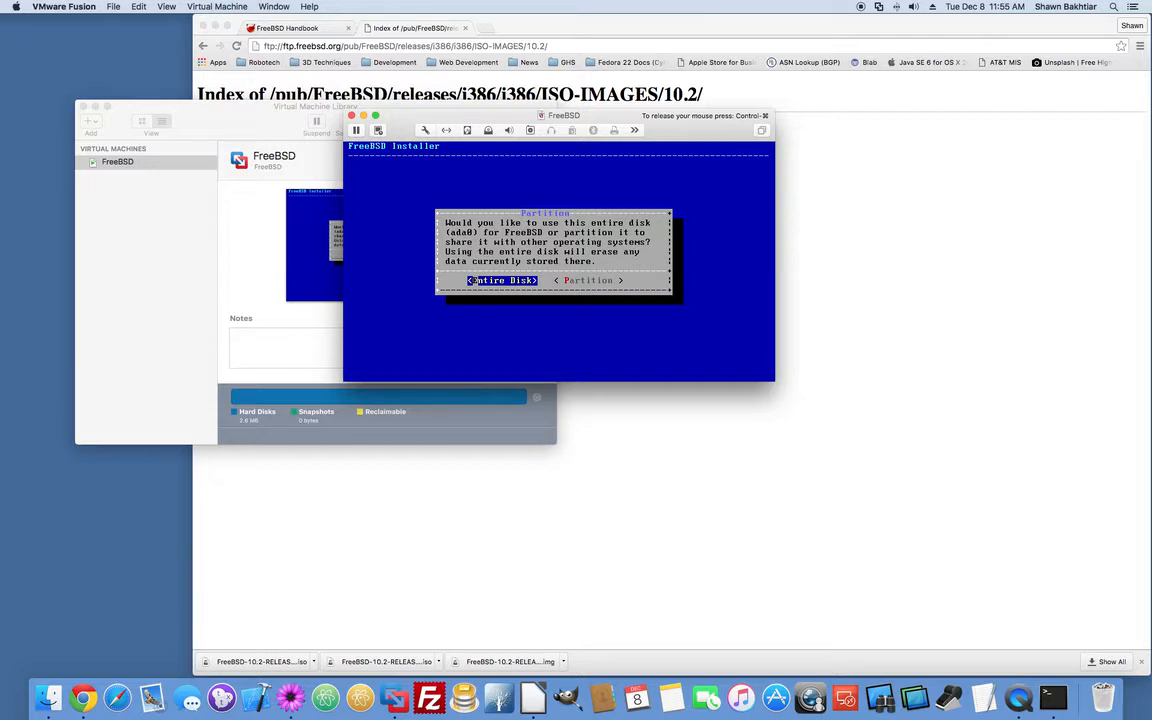
pyautogui.press('Return')
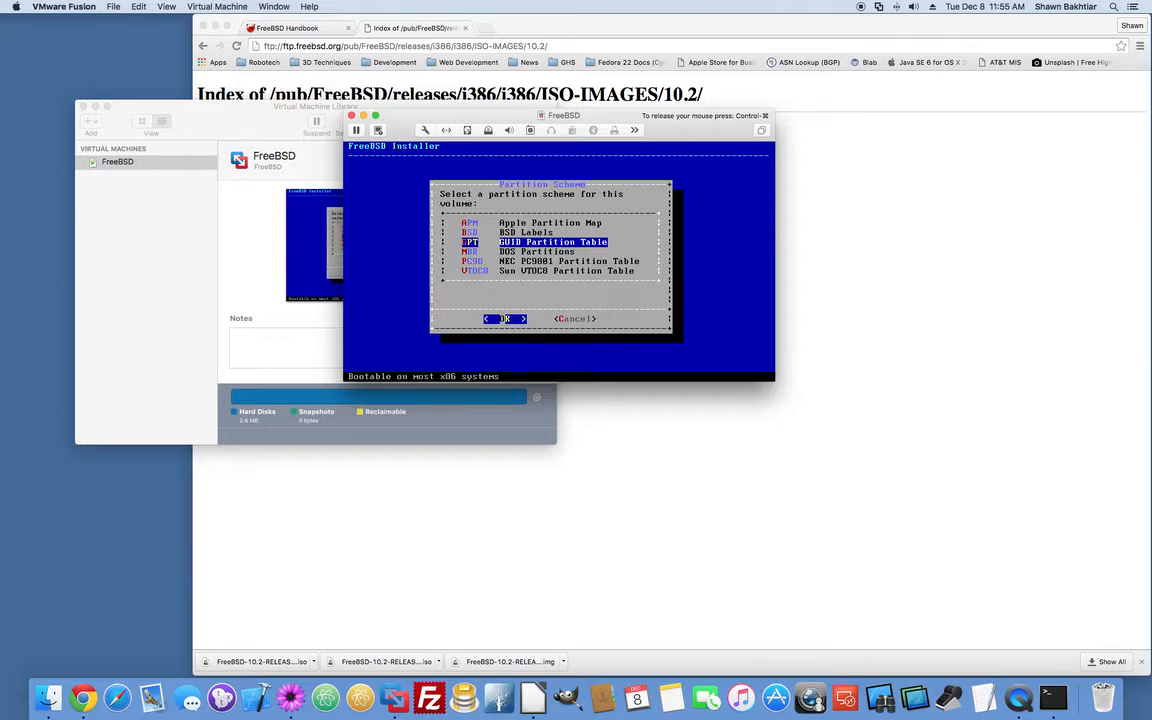
pyautogui.press('Return')
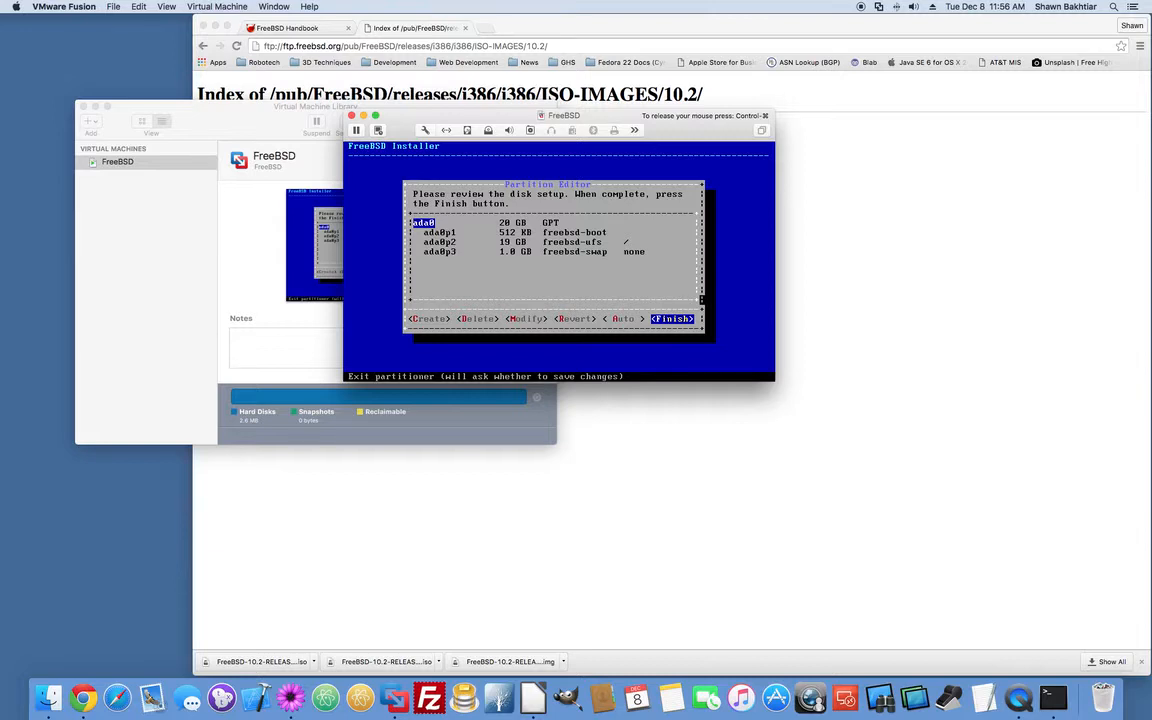
# Commit the reviewed partition layout to the disk and set the root account password, entering it twice.
pyautogui.press('Return')
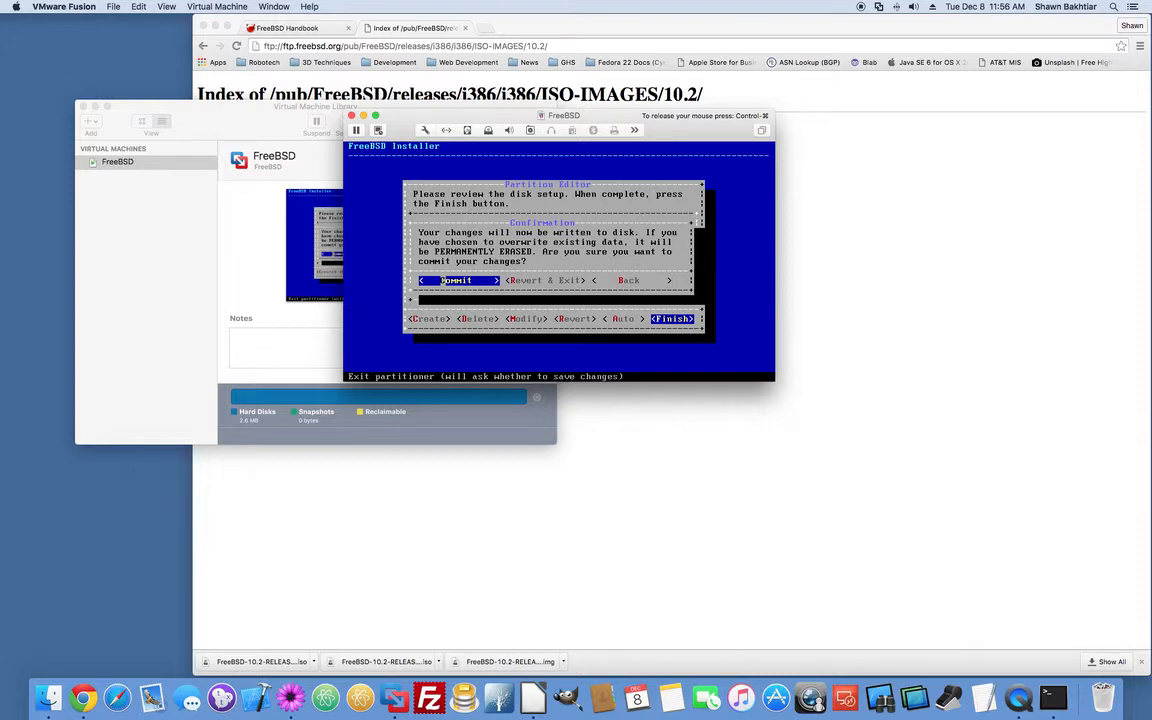
pyautogui.press('Return')
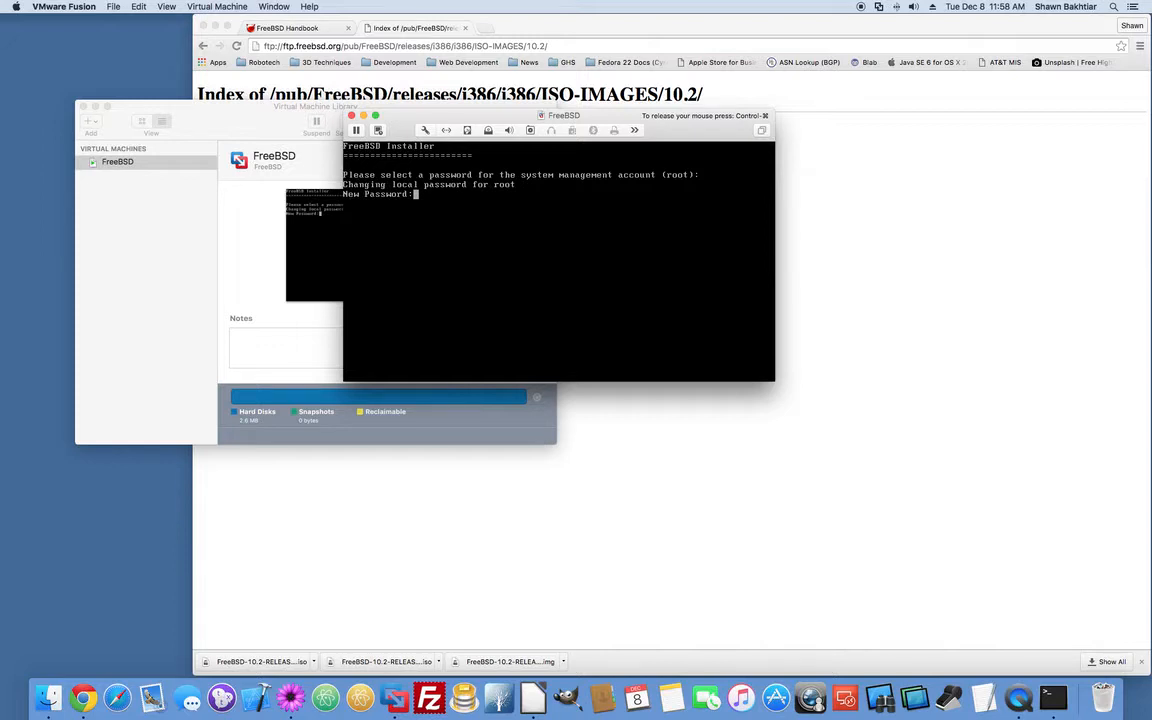
pyautogui.press('Return')
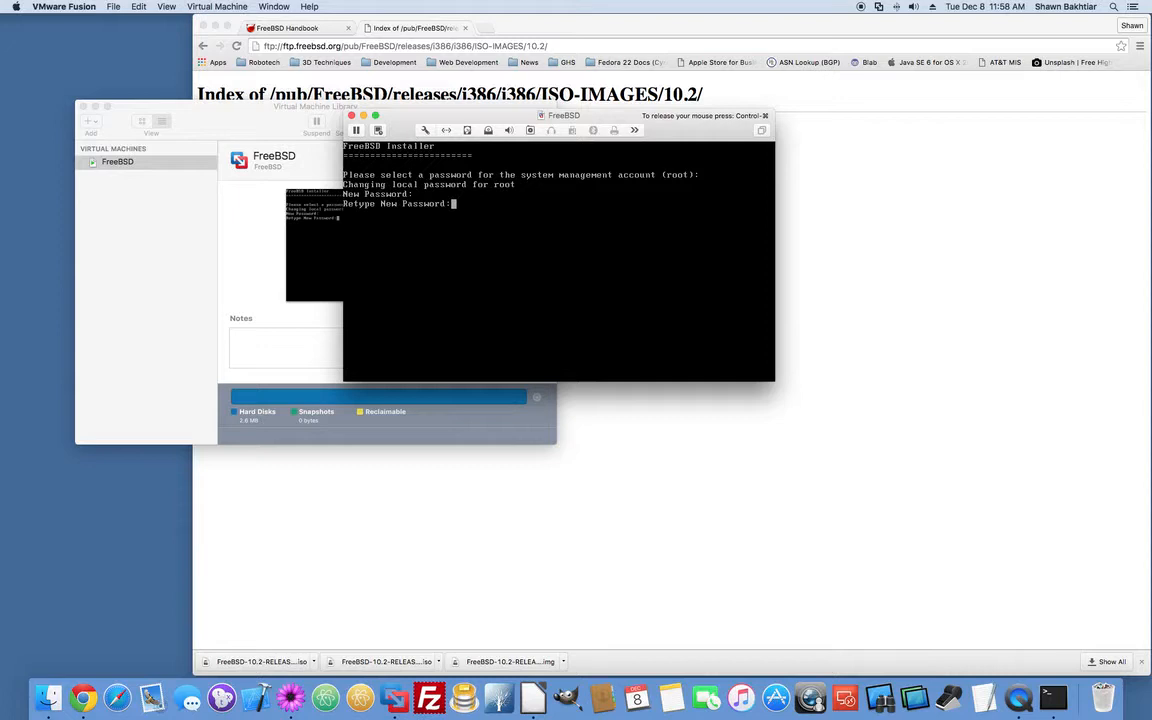
pyautogui.press('Return')
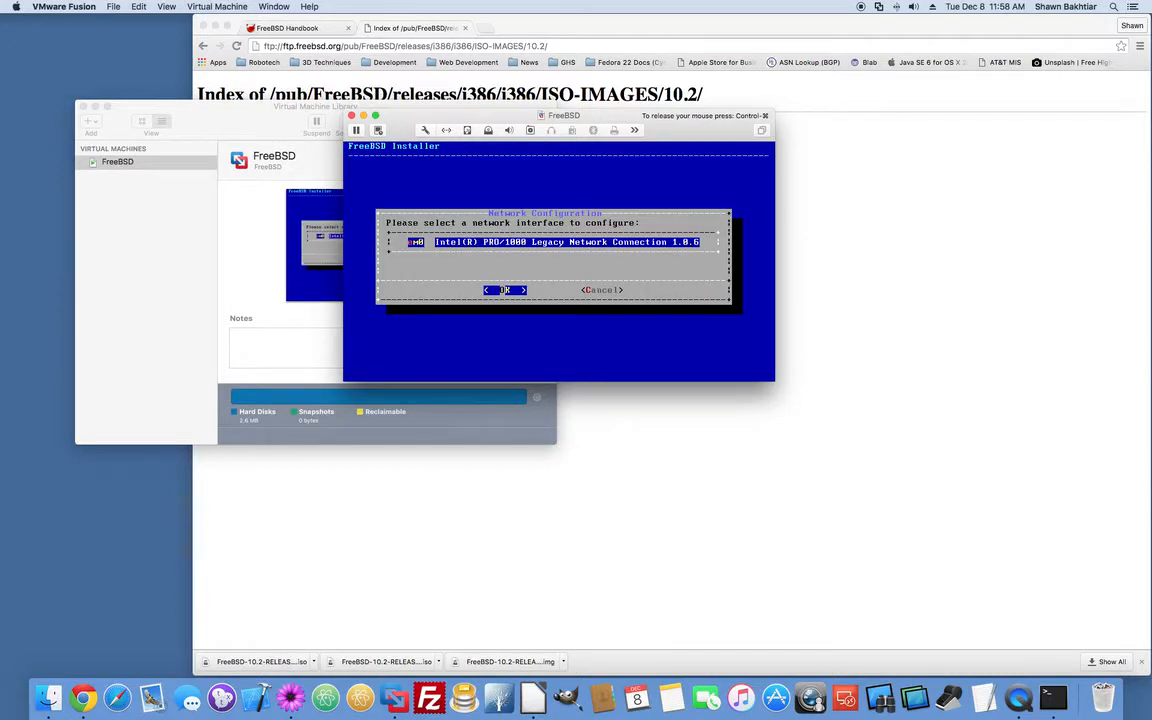
# Configure the em0 network interface for IPv4 without IPv6, and accept the prefilled resolver settings.
pyautogui.press('Return')
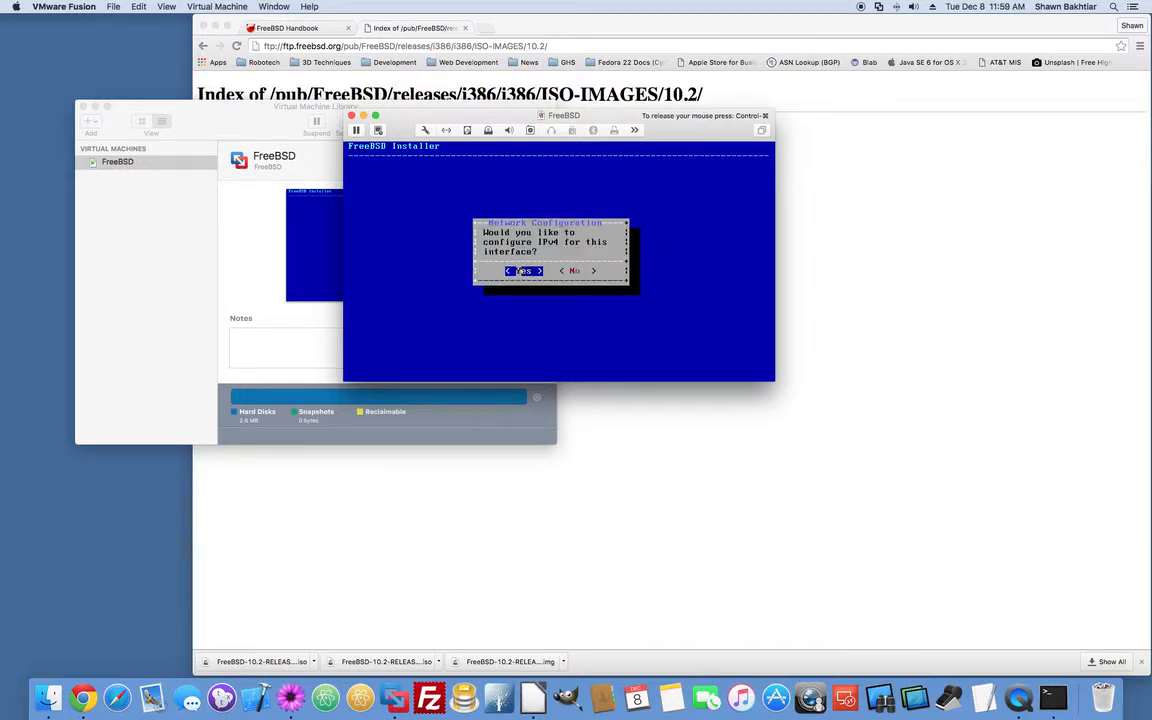
pyautogui.press('Return')
pyautogui.press('Return')
pyautogui.press('Right')
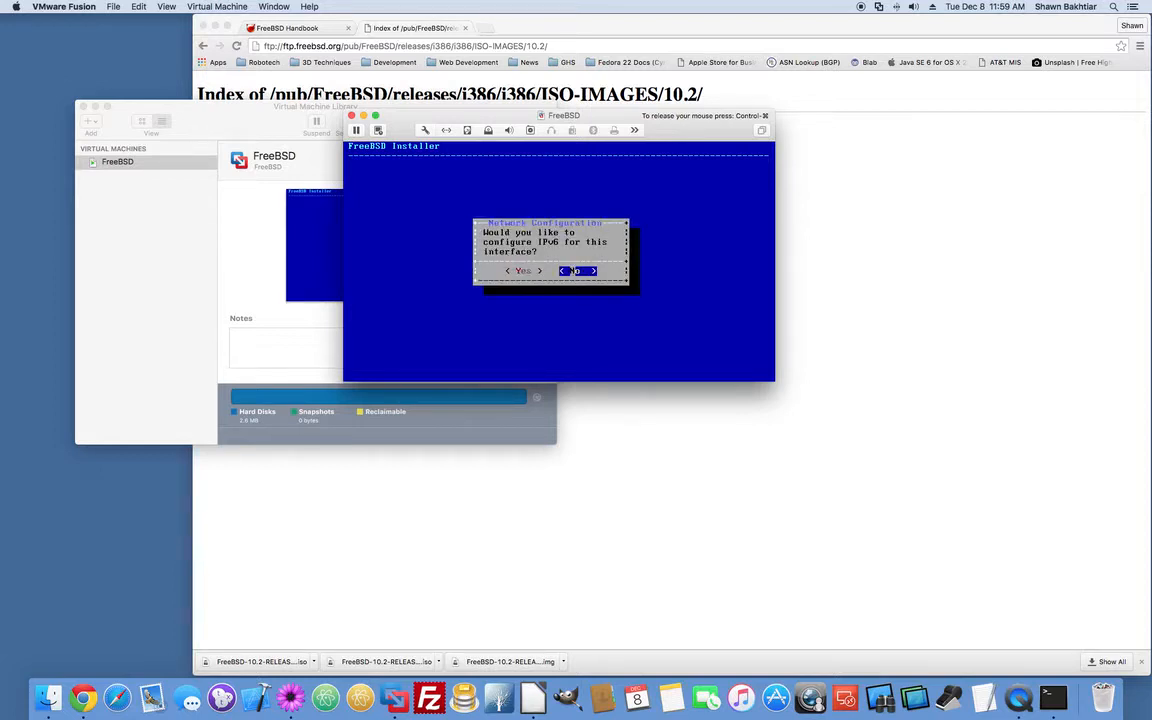
pyautogui.press('Return')
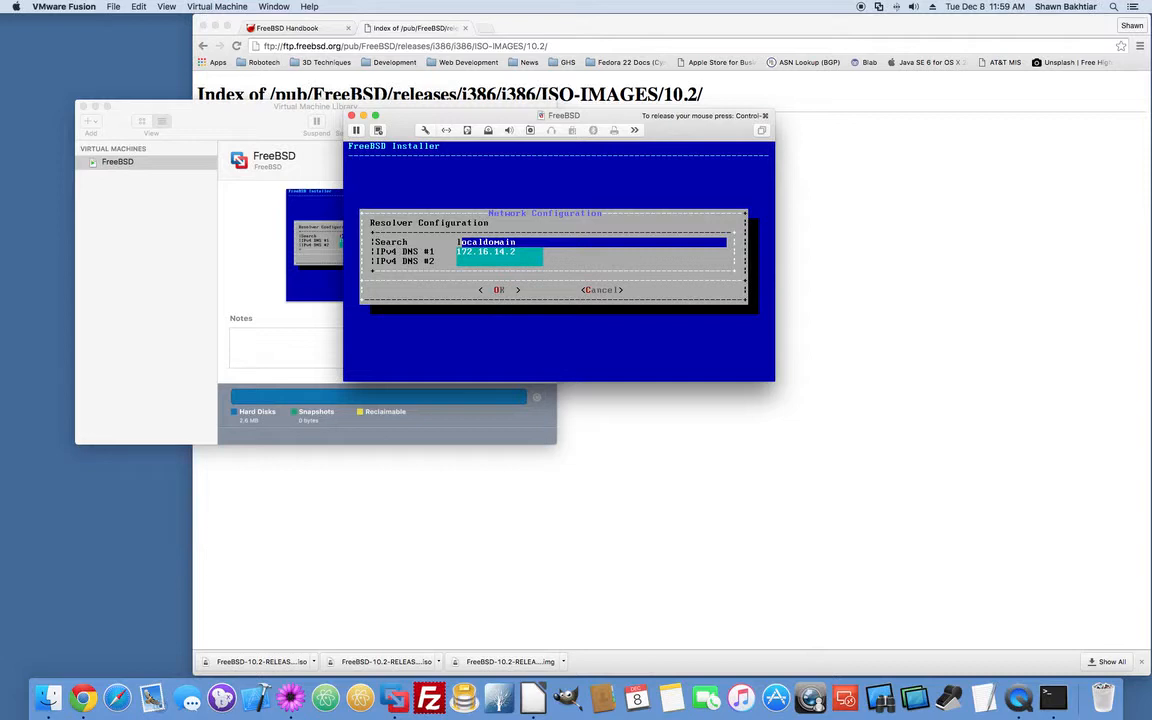
pyautogui.press('Return')
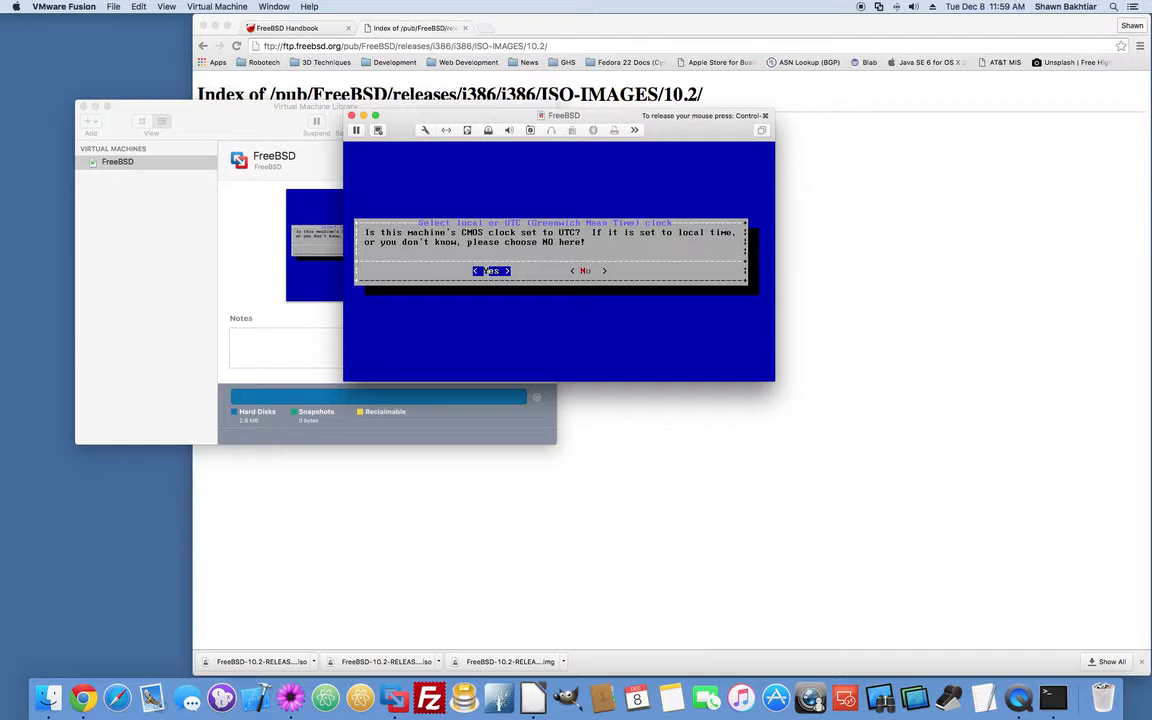
# Declare that the CMOS clock is not set to UTC and choose America -- North and South as the time zone region.
pyautogui.press('Right')
pyautogui.press('Return')
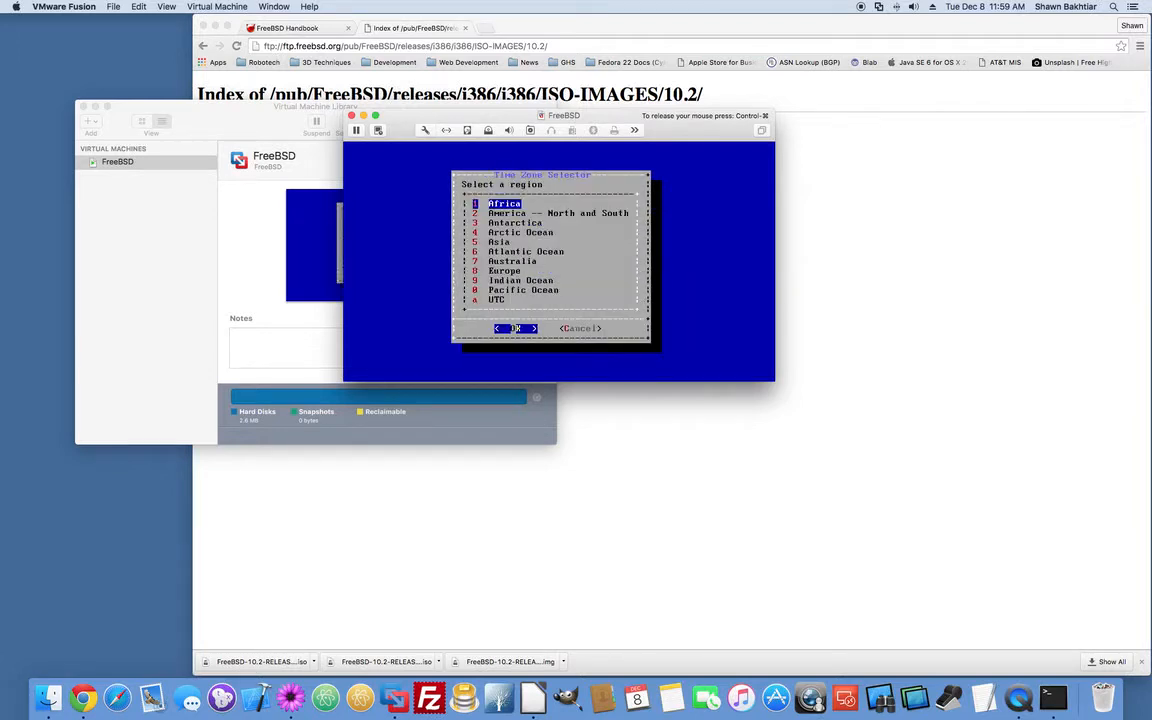
pyautogui.press('Down')
pyautogui.press('Down')
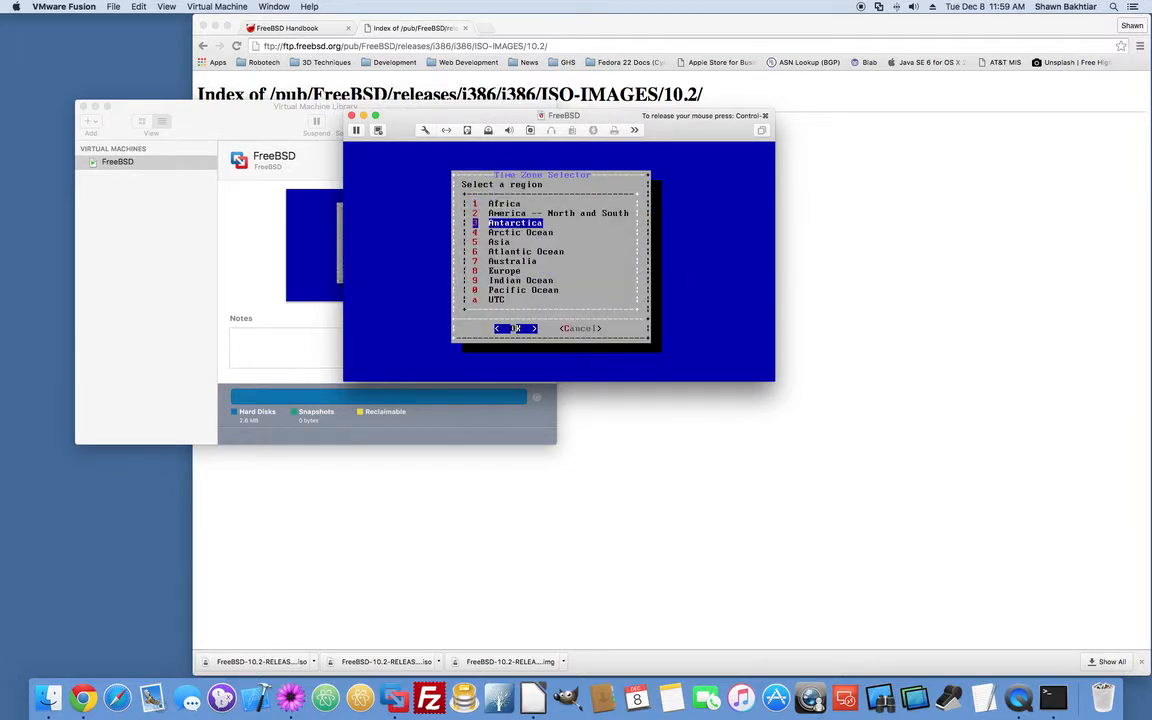
pyautogui.press('Up')
pyautogui.press('Return')
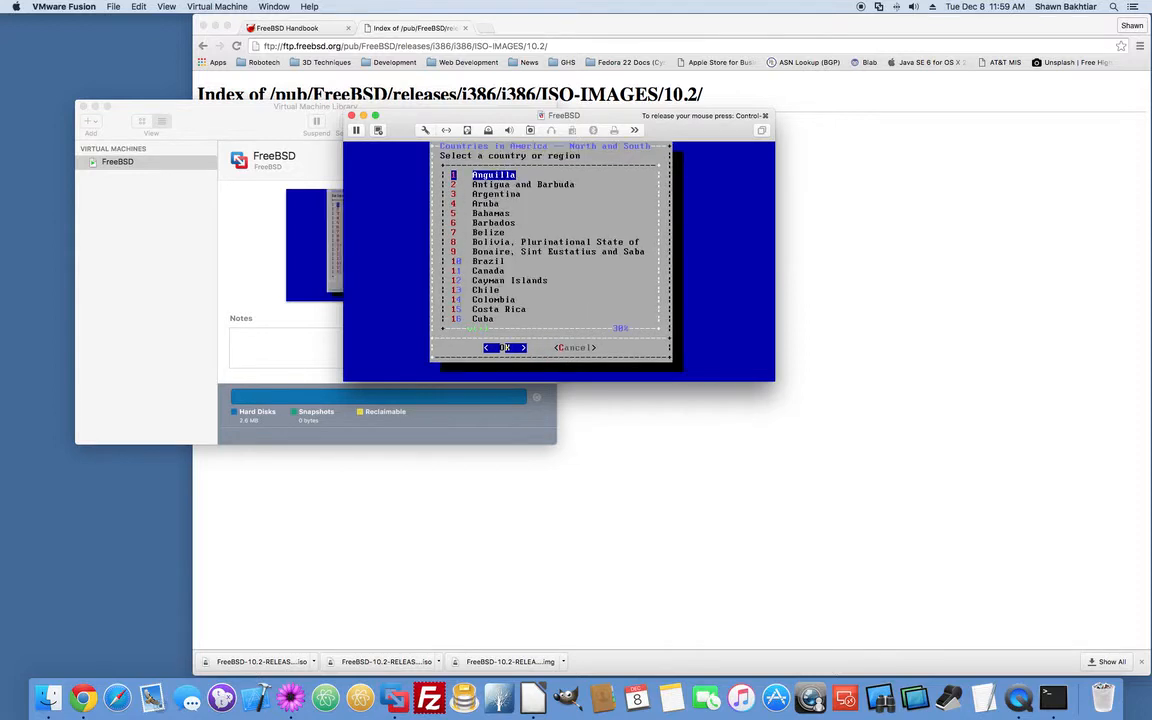
# Select United States as the country for the time zone.
pyautogui.press('Down')
pyautogui.press('Down')
pyautogui.press('Down')
pyautogui.press('Down')
pyautogui.press('Down')
pyautogui.press('Down')
pyautogui.press('Down')
pyautogui.press('Down')
pyautogui.press('Down')
pyautogui.press('Down')
pyautogui.press('Down')
pyautogui.press('Down')
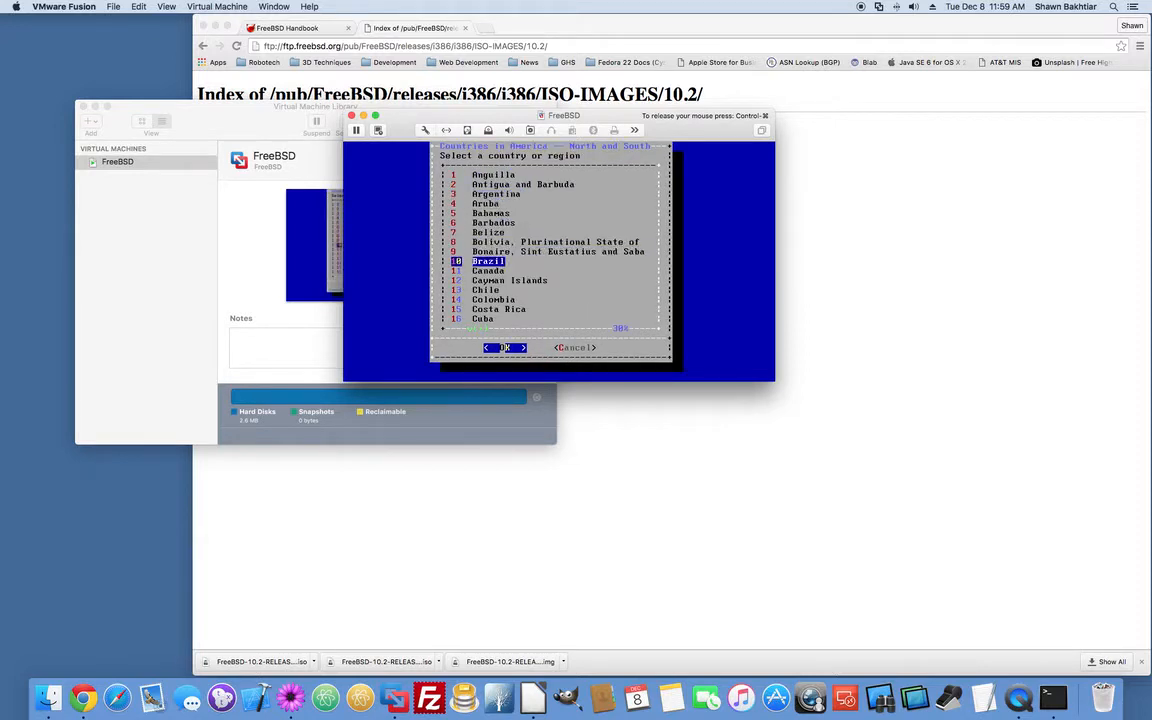
pyautogui.press('Down')
pyautogui.press('Down')
pyautogui.press('Down')
pyautogui.press('Down')
pyautogui.press('Down')
pyautogui.press('Down')
pyautogui.press('Down')
pyautogui.press('Down')
pyautogui.press('Down')
pyautogui.press('Down')
pyautogui.press('Down')
pyautogui.press('Down')
pyautogui.press('Down')
pyautogui.press('Down')
pyautogui.press('Down')
pyautogui.press('Down')
pyautogui.press('Down')
pyautogui.press('Down')
pyautogui.press('Down')
pyautogui.press('Down')
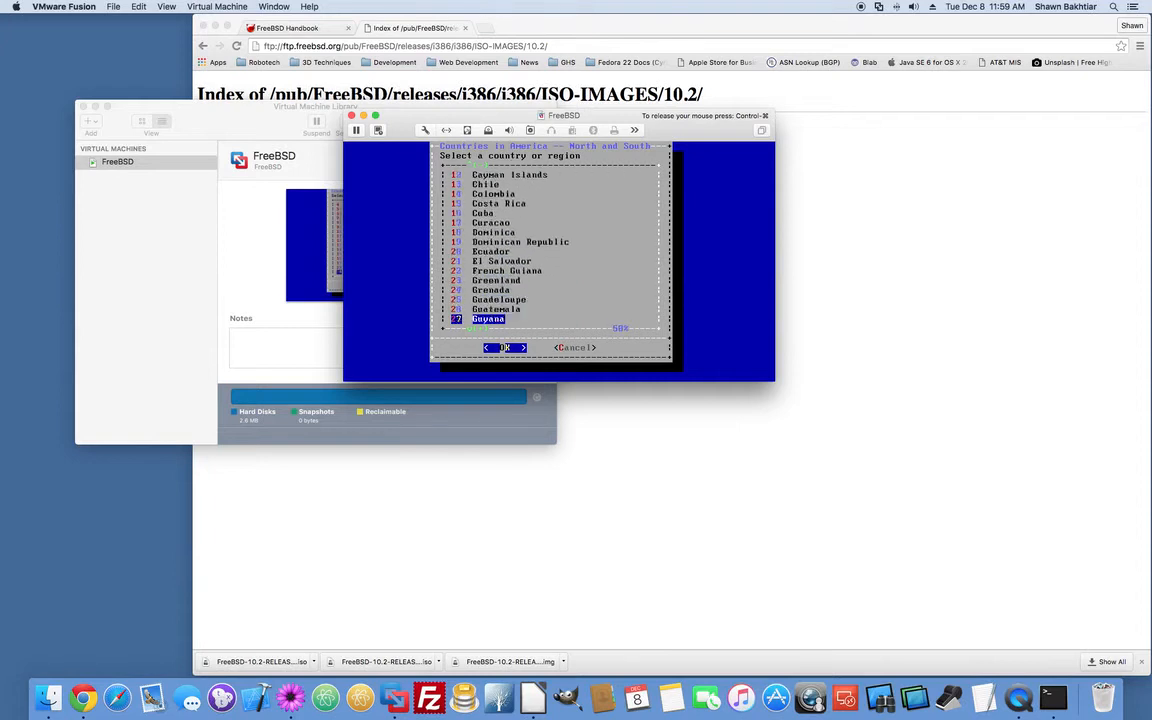
pyautogui.press('Down')
pyautogui.press('Down')
pyautogui.press('Down')
pyautogui.press('Down')
pyautogui.press('Down')
pyautogui.press('Down')
pyautogui.press('Down')
pyautogui.press('Down')
pyautogui.press('Down')
pyautogui.press('Down')
pyautogui.press('Down')
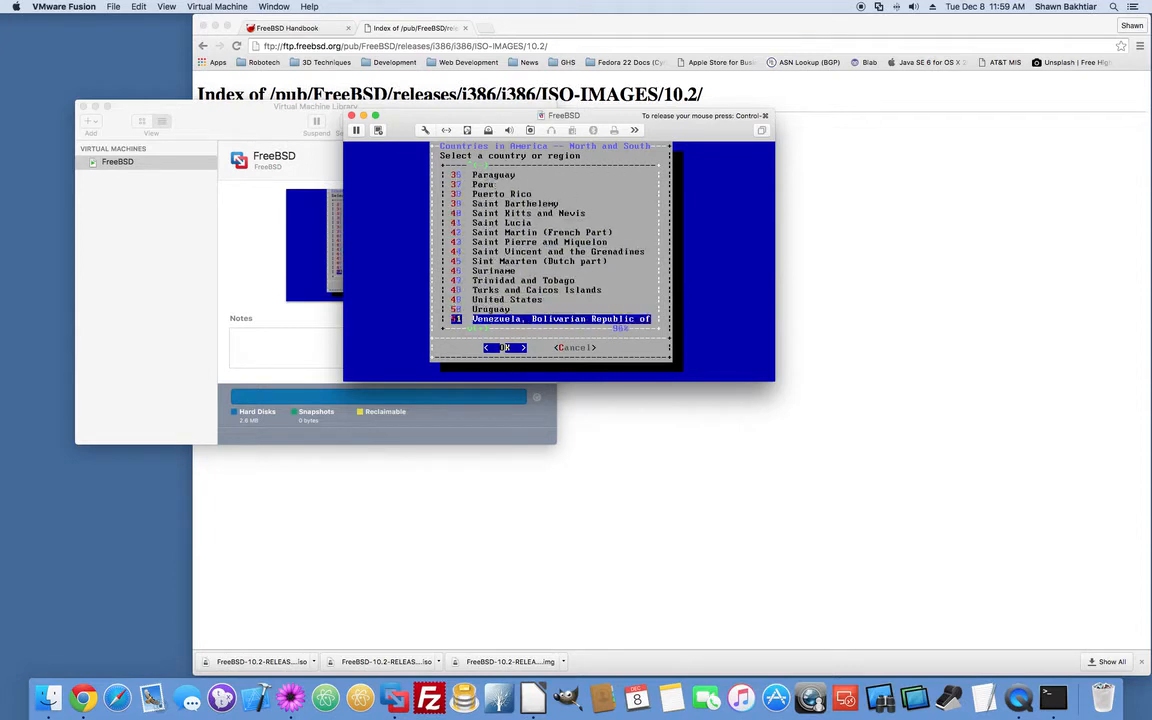
pyautogui.press('Up')
pyautogui.press('Up')
pyautogui.press('Up')
pyautogui.press('Up')
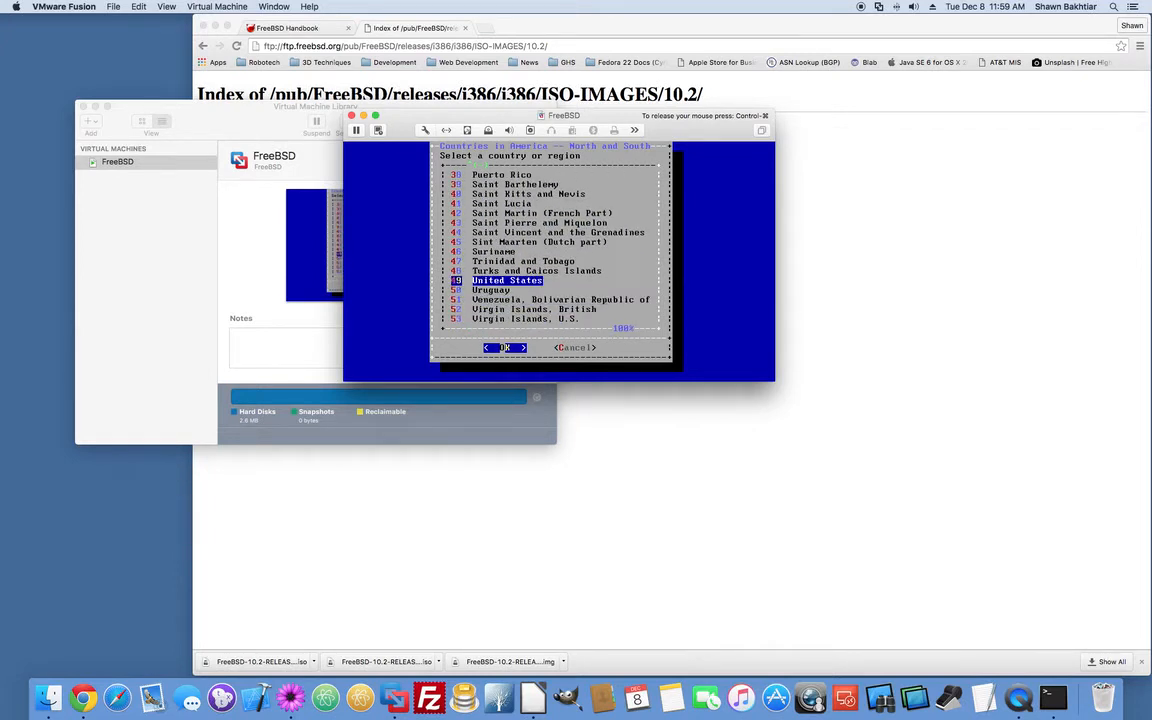
pyautogui.press('Return')
# Choose Pacific Time as the United States time zone and accept the PST abbreviation.
pyautogui.press('Down')
pyautogui.press('Down')
pyautogui.press('Down')
pyautogui.press('Down')
pyautogui.press('Down')
pyautogui.press('Down')
pyautogui.press('Down')
pyautogui.press('Down')
pyautogui.press('Down')
pyautogui.press('Down')
pyautogui.press('Down')
pyautogui.press('Down')
pyautogui.press('Down')
pyautogui.press('Down')
pyautogui.press('Down')
pyautogui.press('Down')
pyautogui.press('Down')
pyautogui.press('Down')
pyautogui.press('Down')
pyautogui.press('Down')
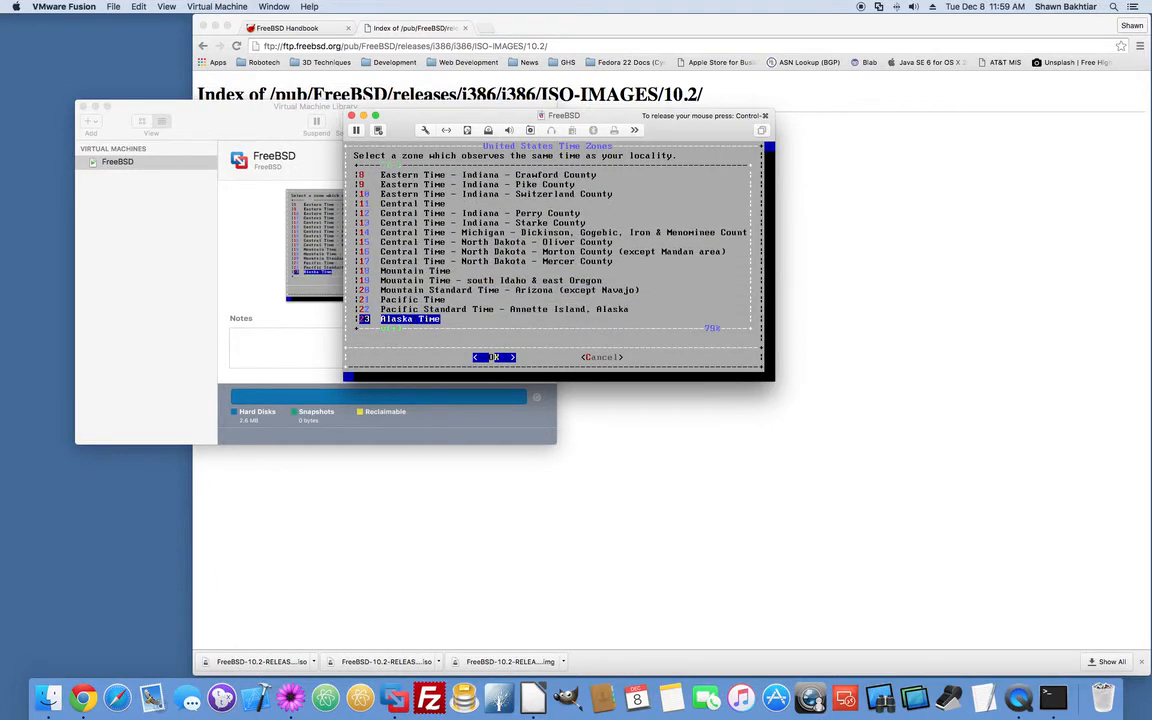
pyautogui.press('Down')
pyautogui.press('Up')
pyautogui.press('Up')
pyautogui.press('Up')
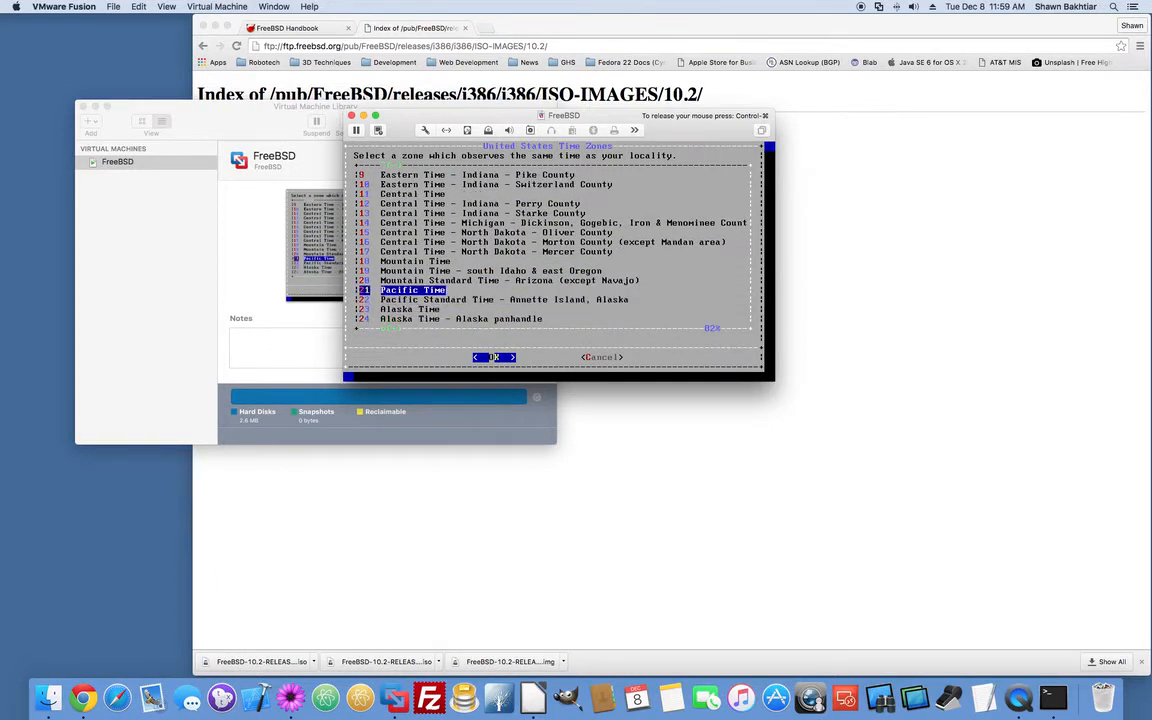
pyautogui.press('Return')
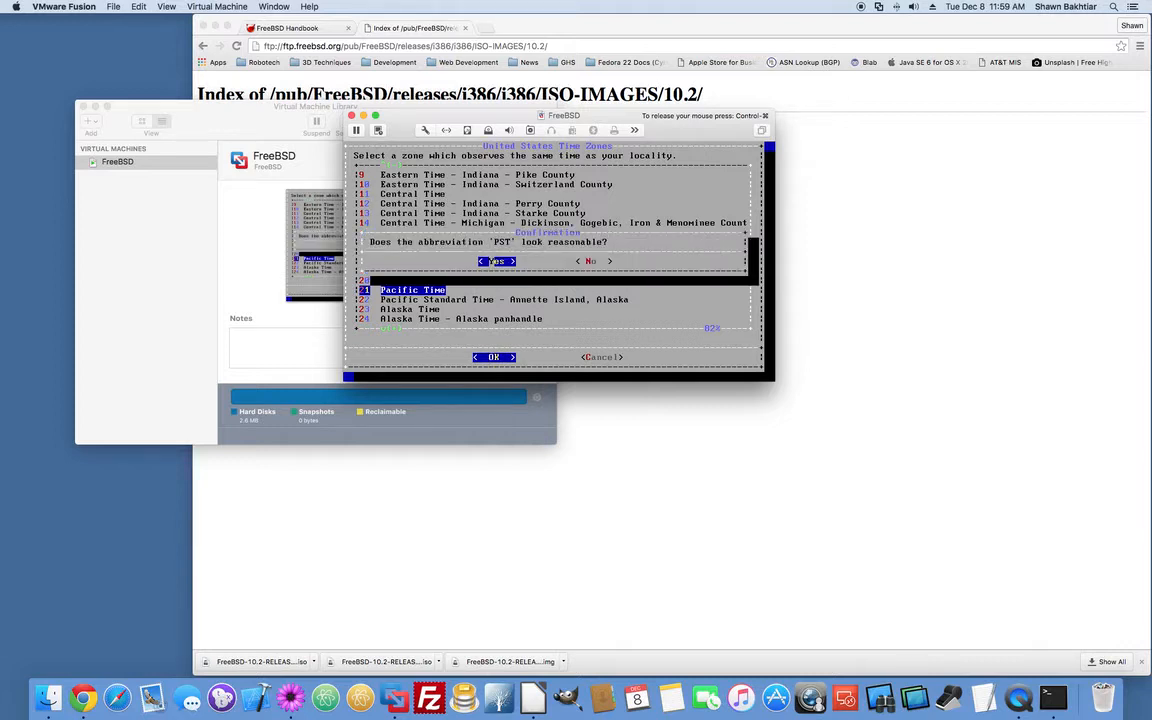
pyautogui.press('Return')
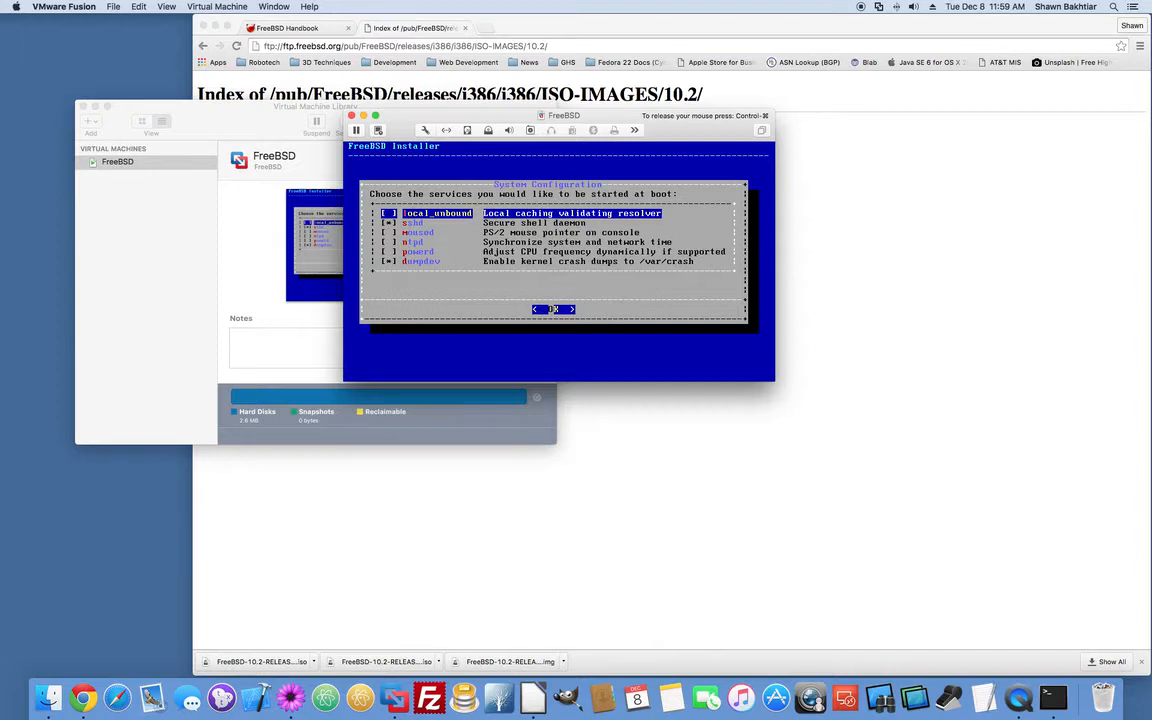
# Enable moused alongside sshd and dumpdev as services started at boot, and accept the selection.
pyautogui.press('Down')
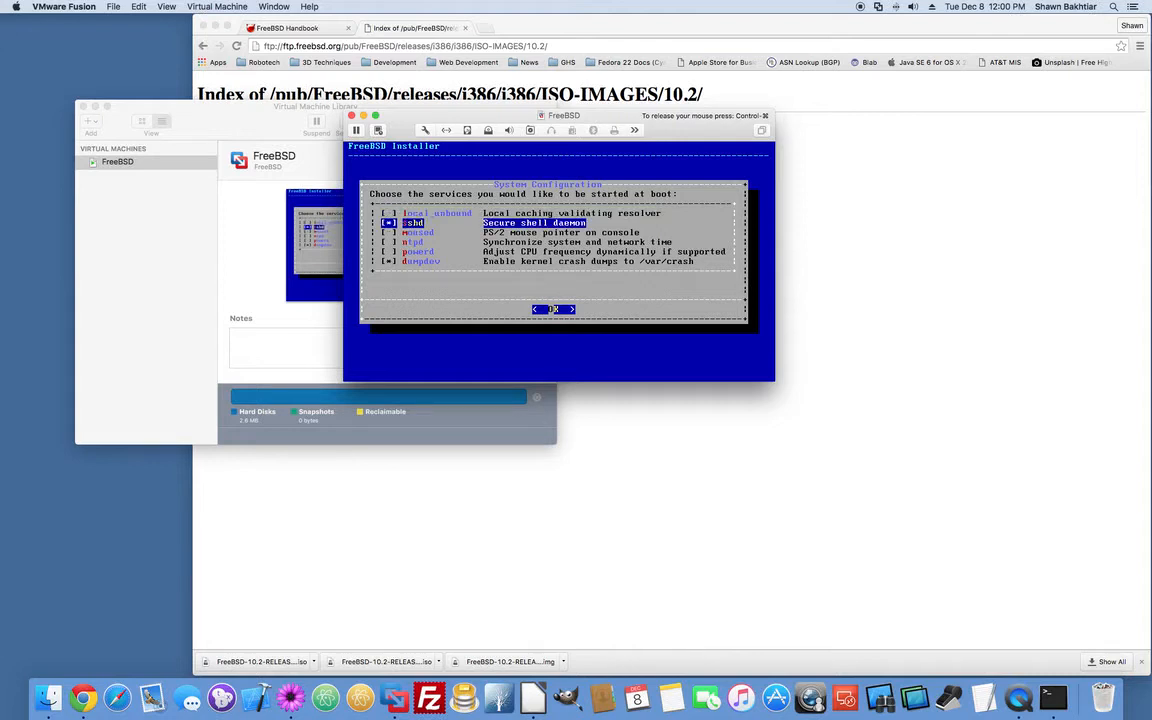
pyautogui.press('Down')
pyautogui.press('Down')
pyautogui.press('Down')
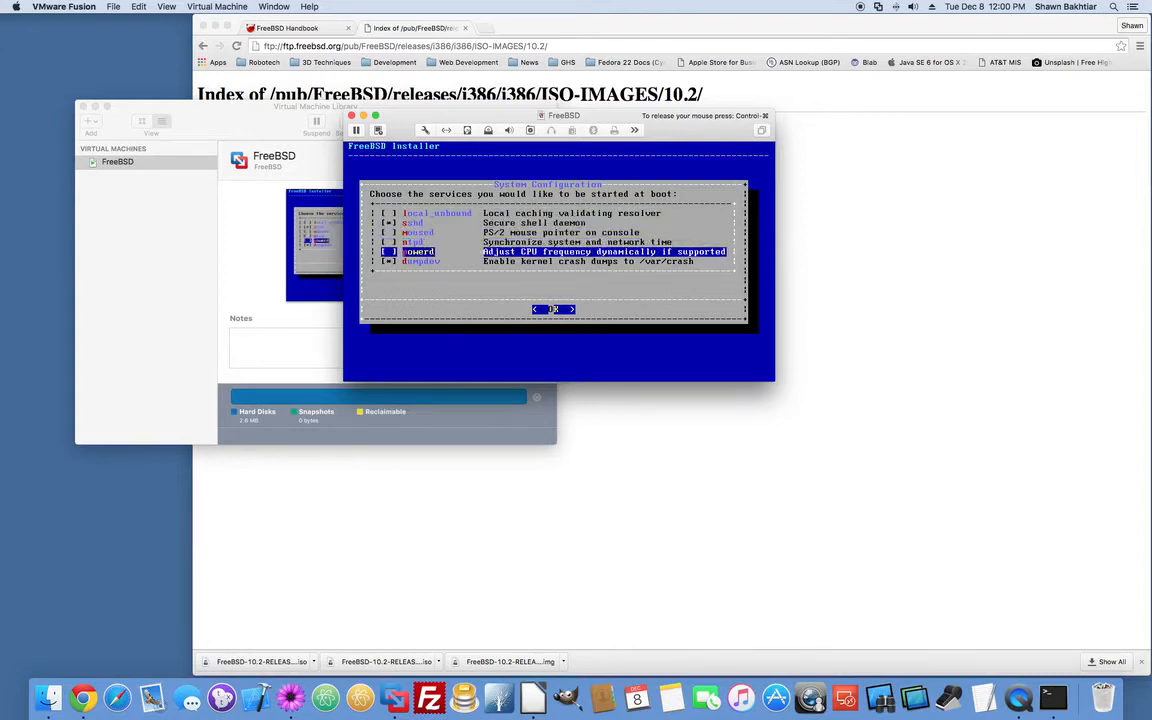
pyautogui.press('Down')
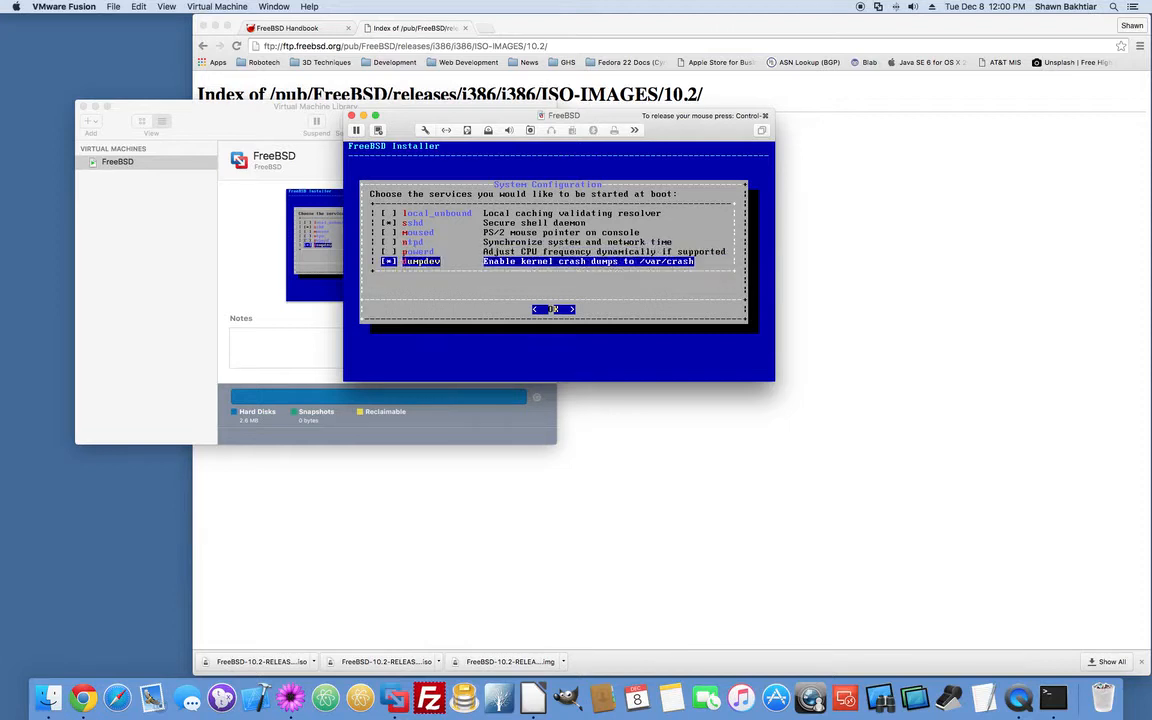
pyautogui.press('Up')
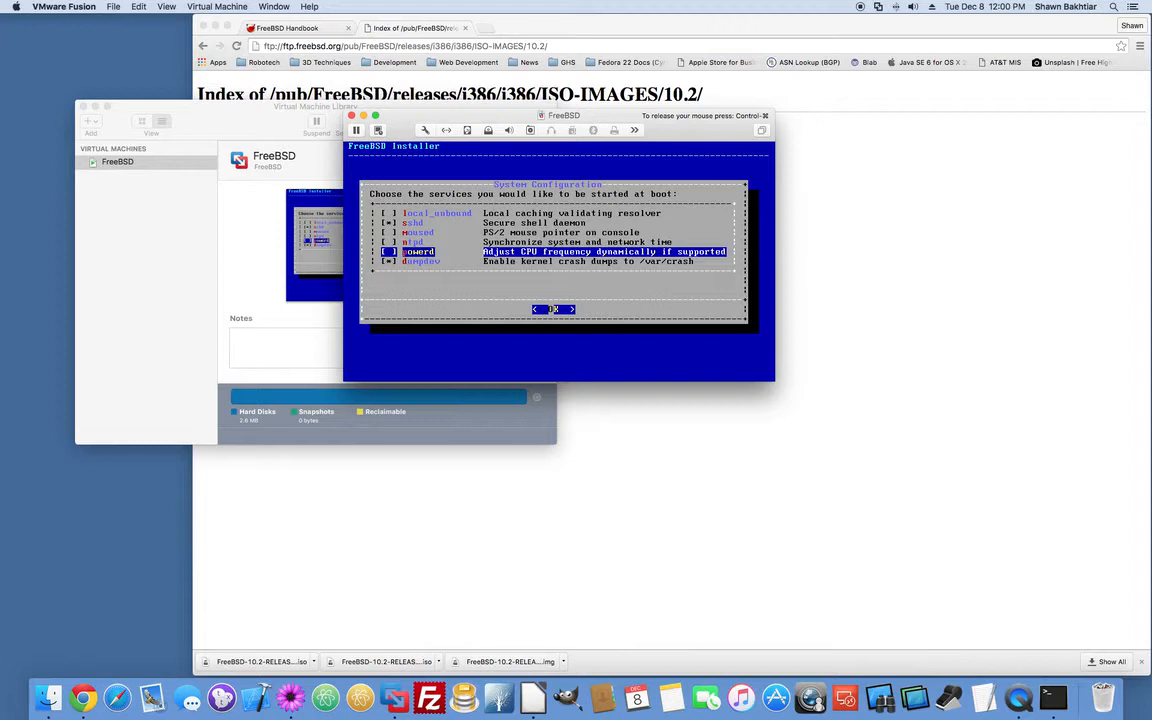
pyautogui.press('Up')
pyautogui.press('Up')
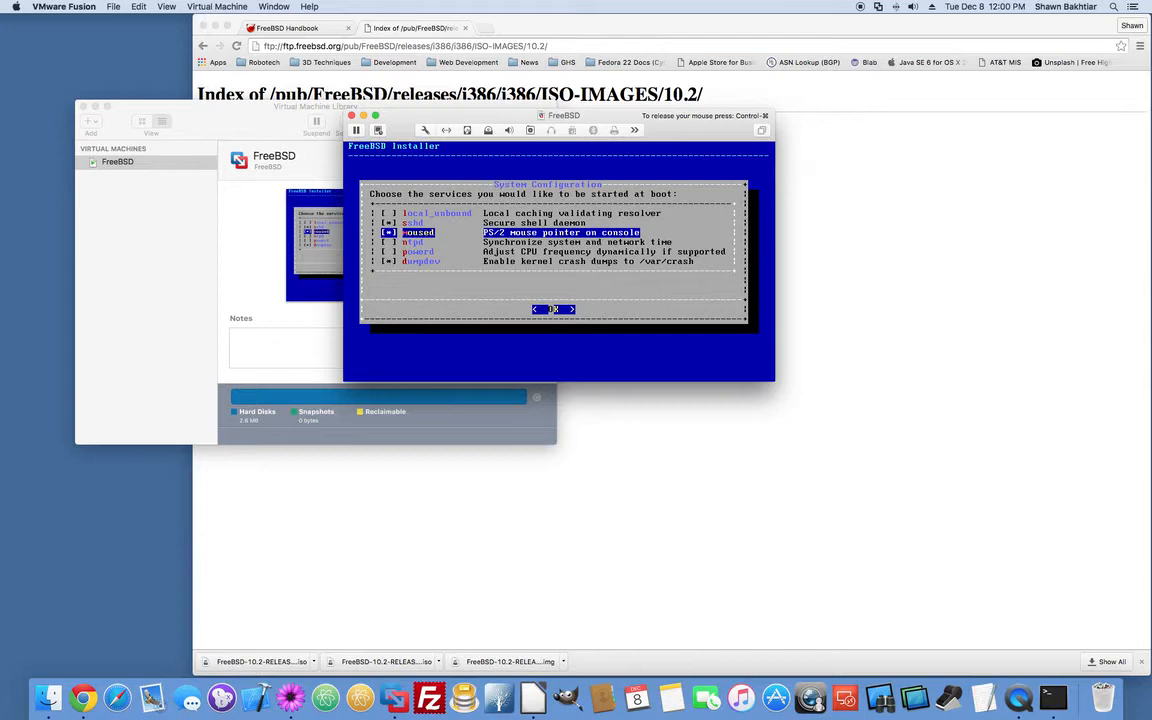
pyautogui.click(553, 309)
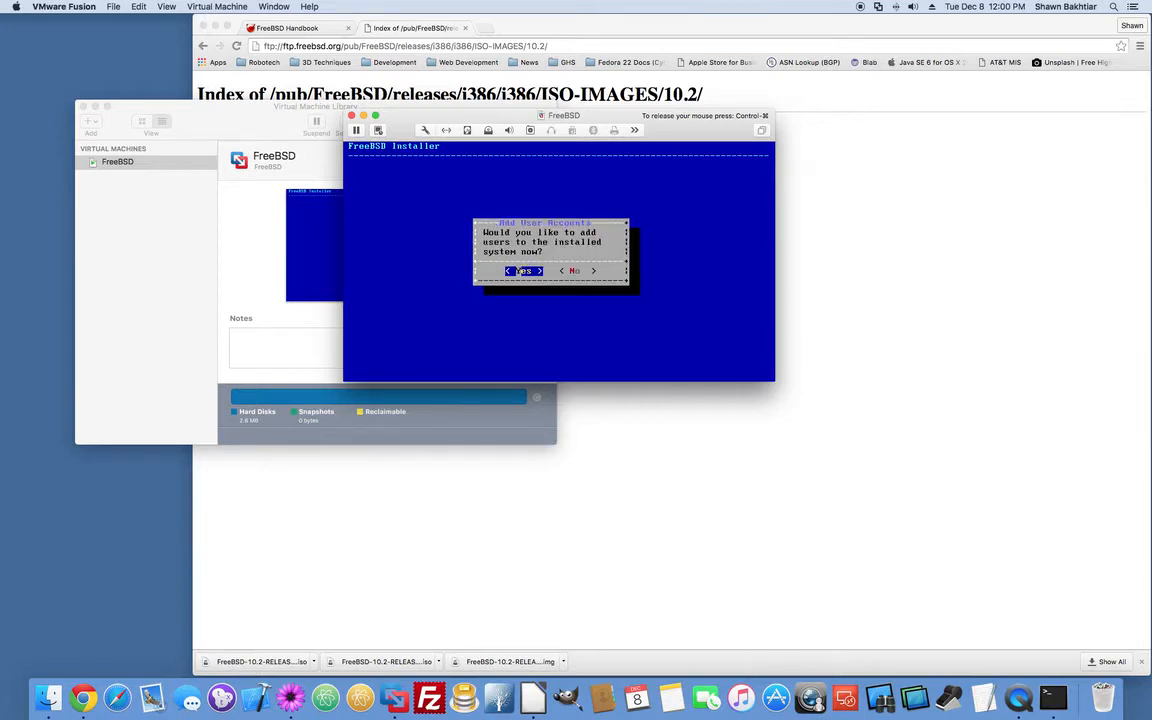
# Choose to add a user to the installed system and enter the account's username and full name.
pyautogui.click(519, 271)
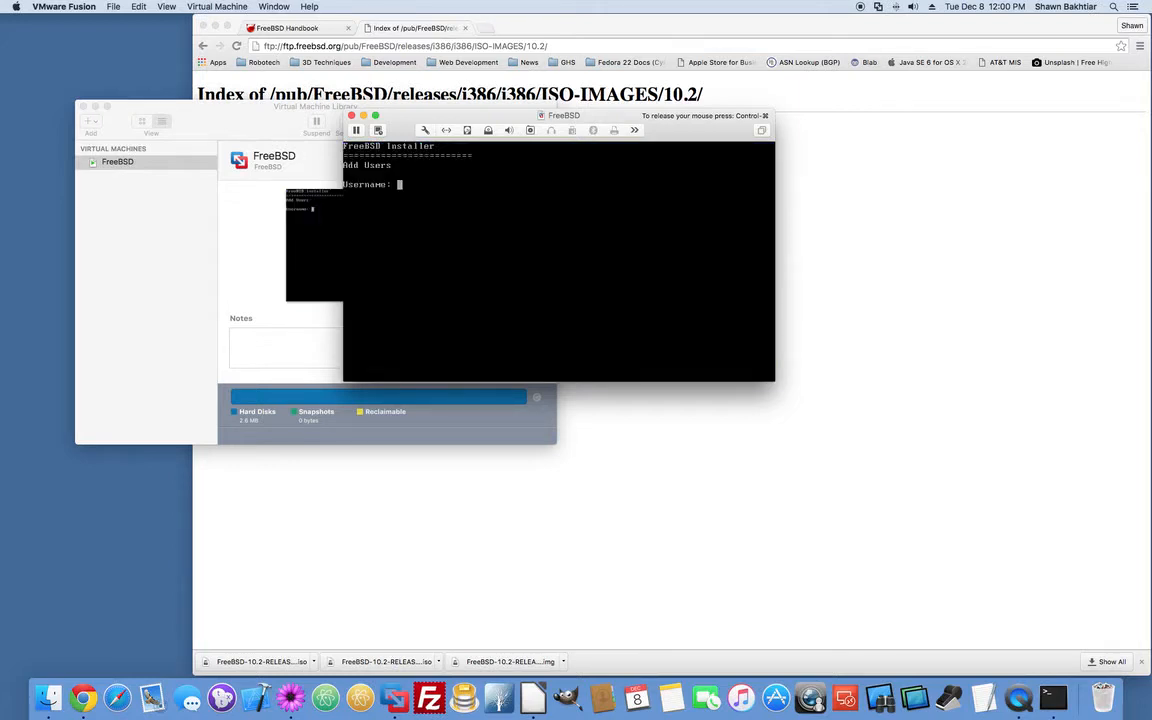
pyautogui.write('Shawn')
pyautogui.press('Return')
pyautogui.write('Shawn')
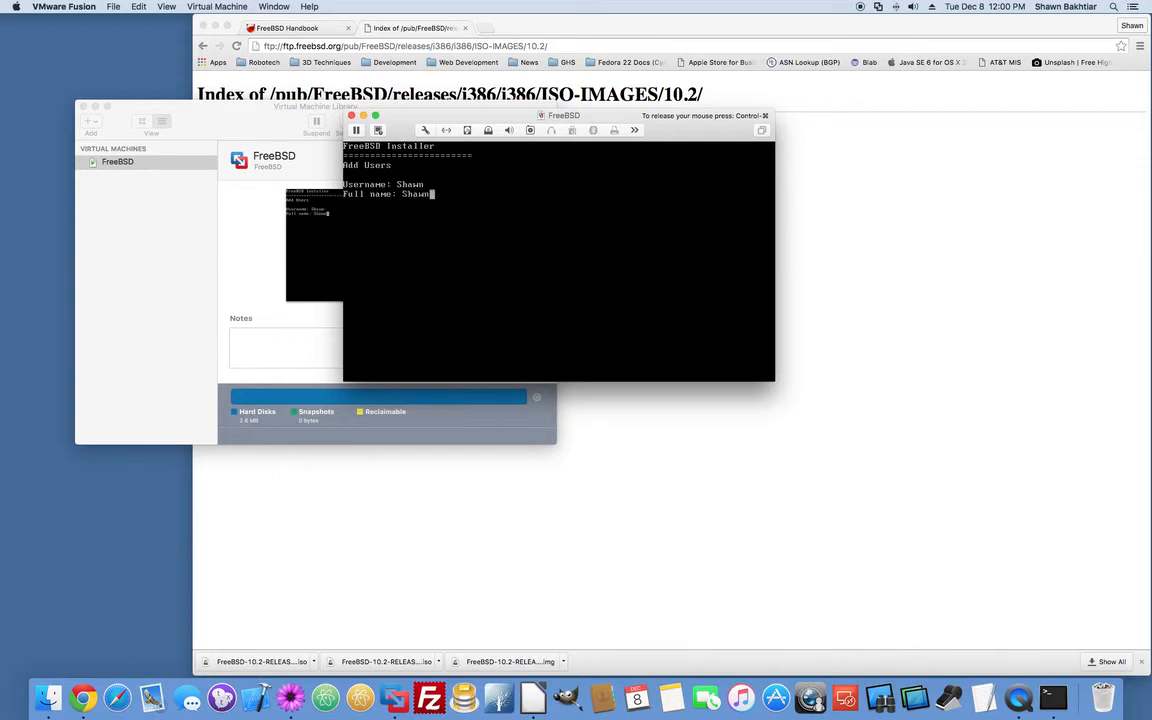
pyautogui.press('Return')
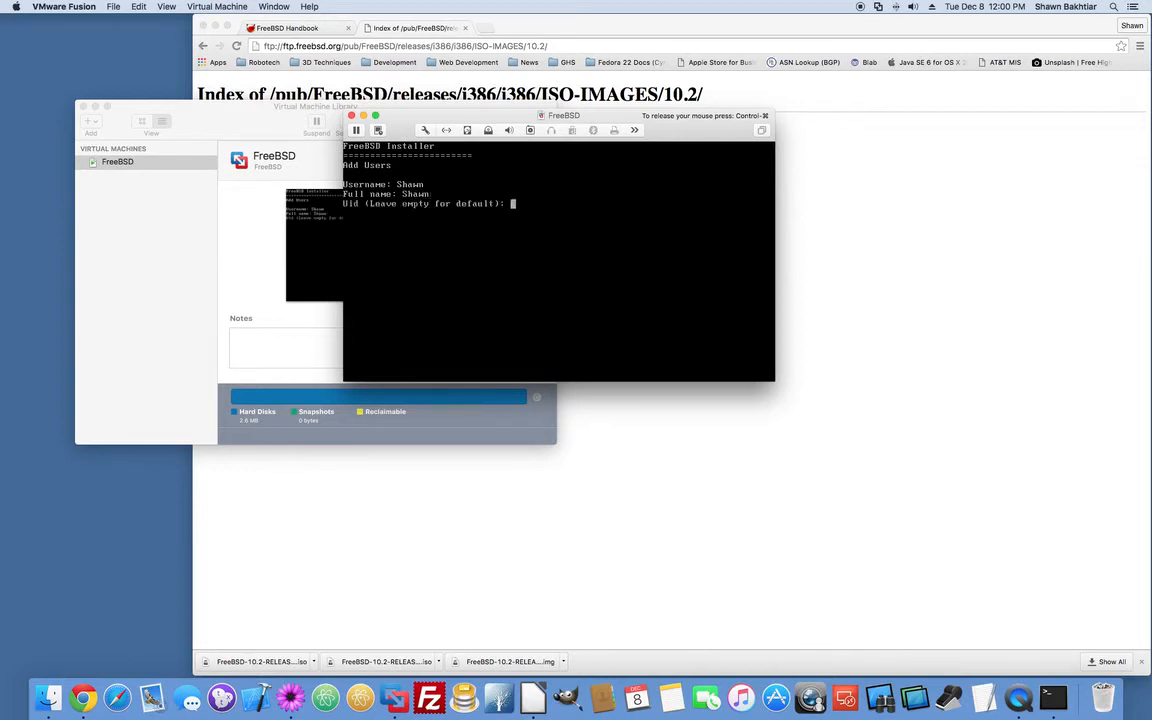
# Accept the new user's defaults for uid, login group, extra groups, login class, sh shell, home directory and home directory permissions.
pyautogui.press('Return')
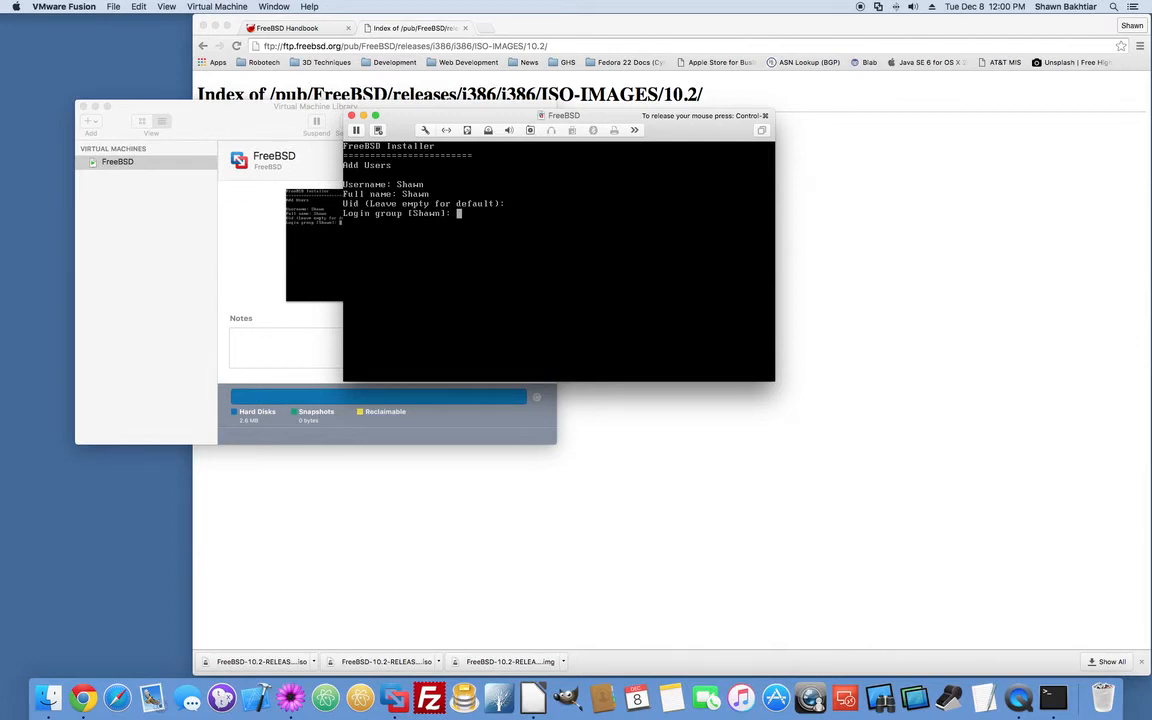
pyautogui.press('Return')
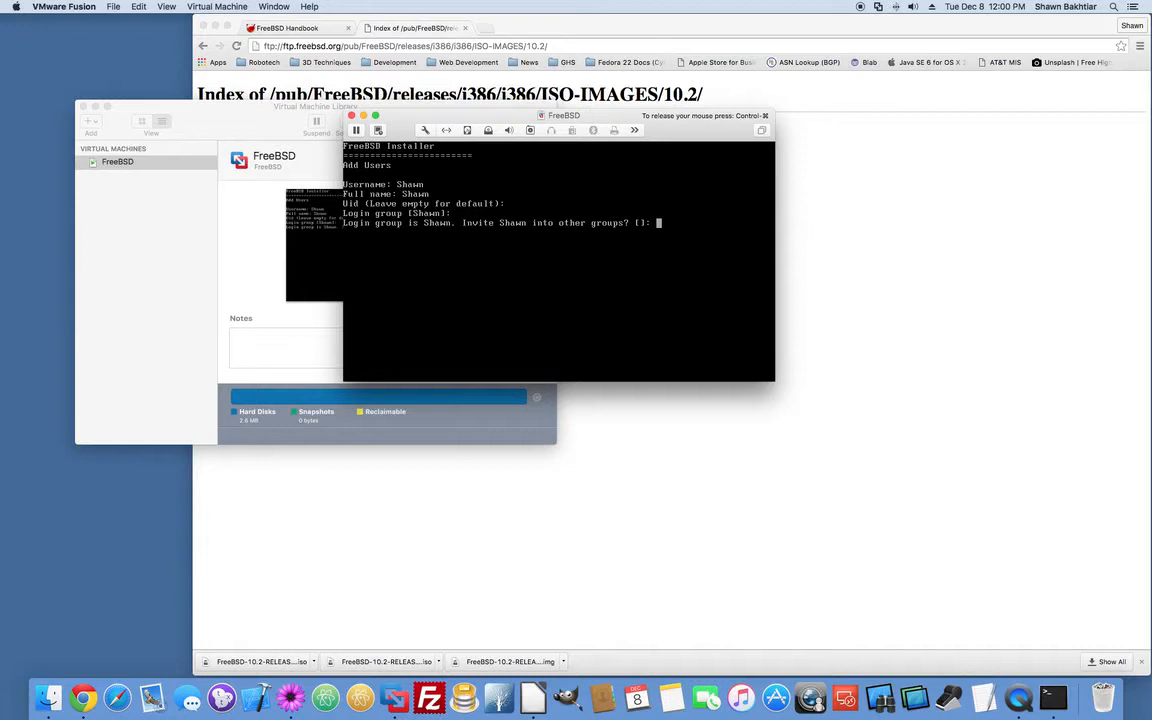
pyautogui.press('Return')
pyautogui.press('Return')
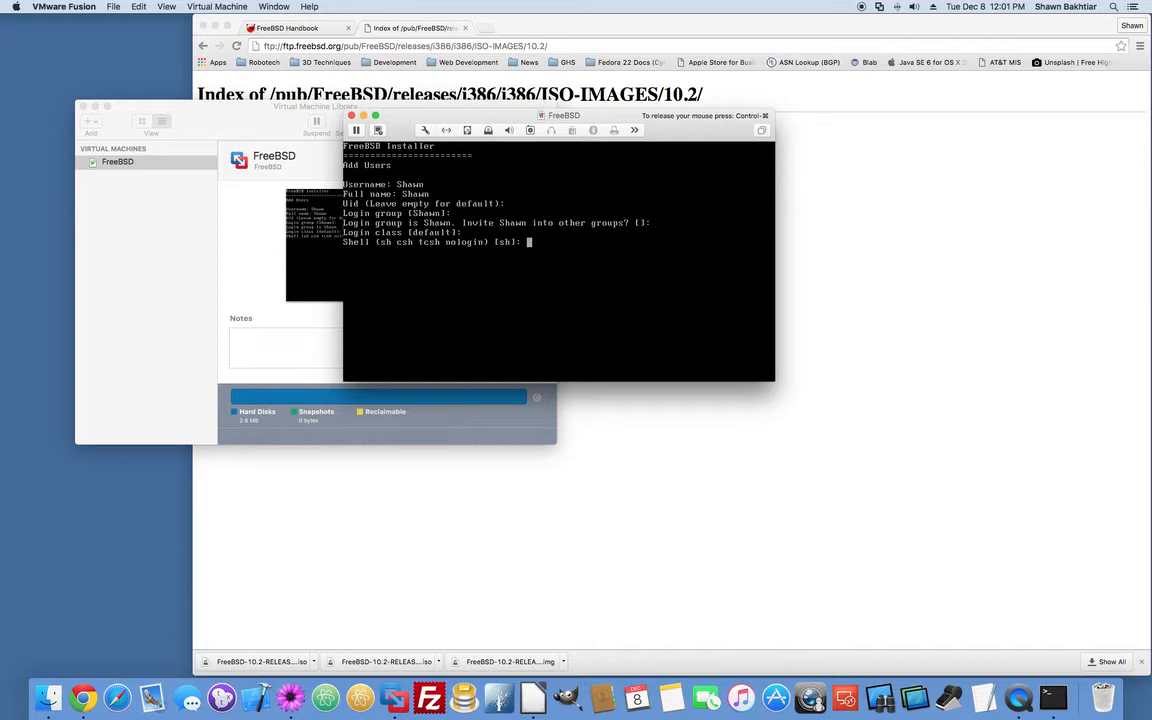
pyautogui.press('Return')
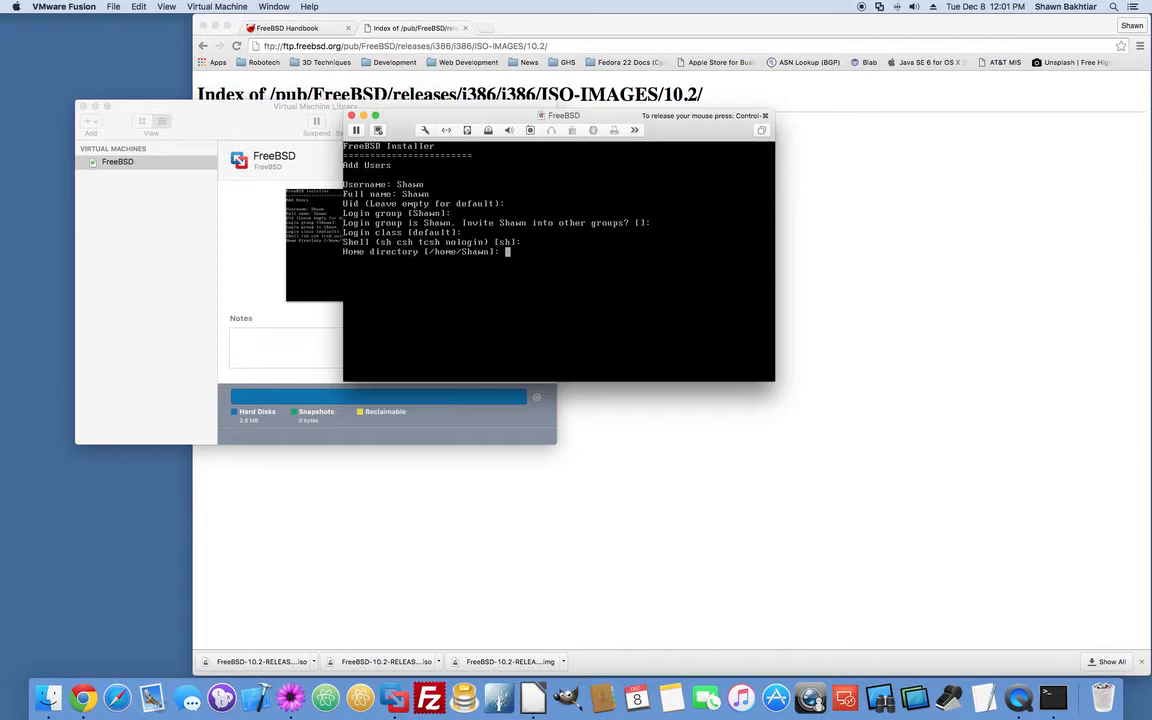
pyautogui.press('Return')
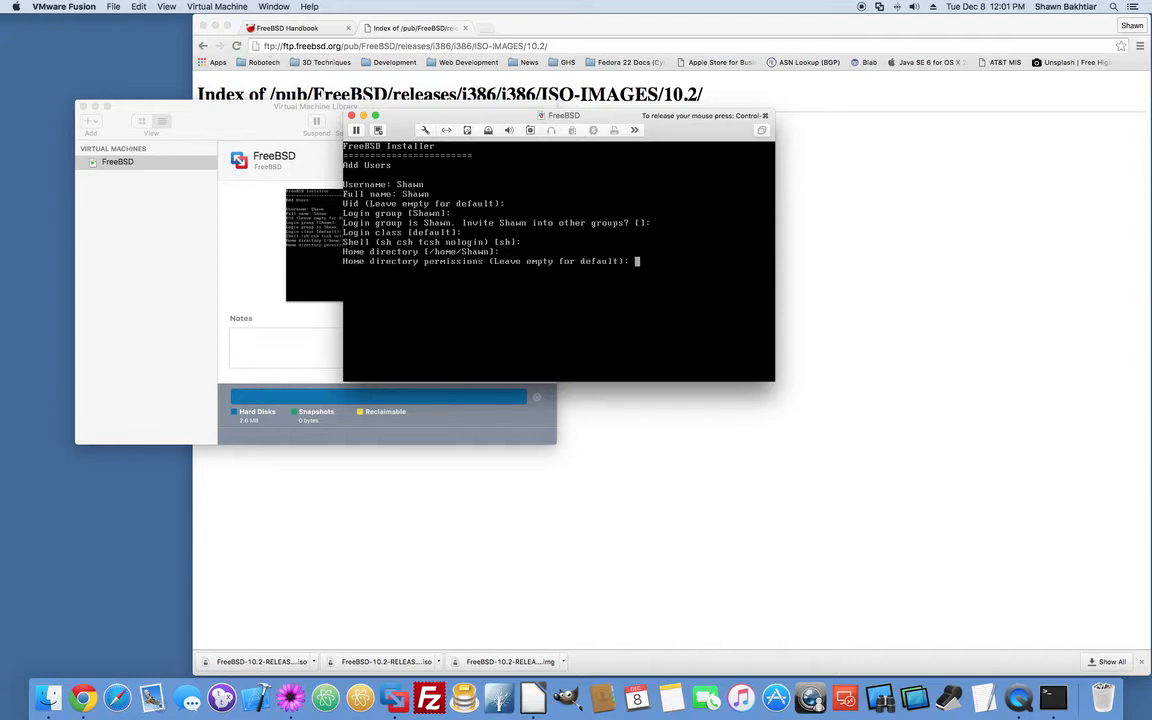
pyautogui.press('Return')
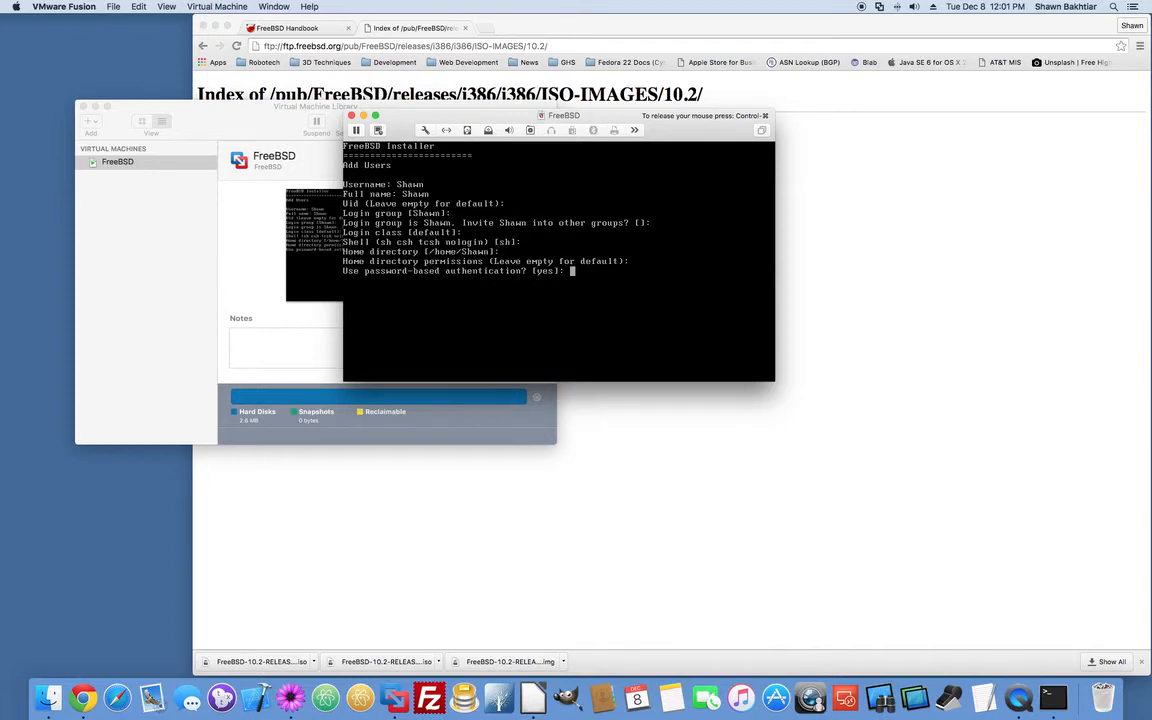
# Keep password-based authentication without an empty or random password, enter the account password twice, and leave the account unlocked.
pyautogui.press('Return')
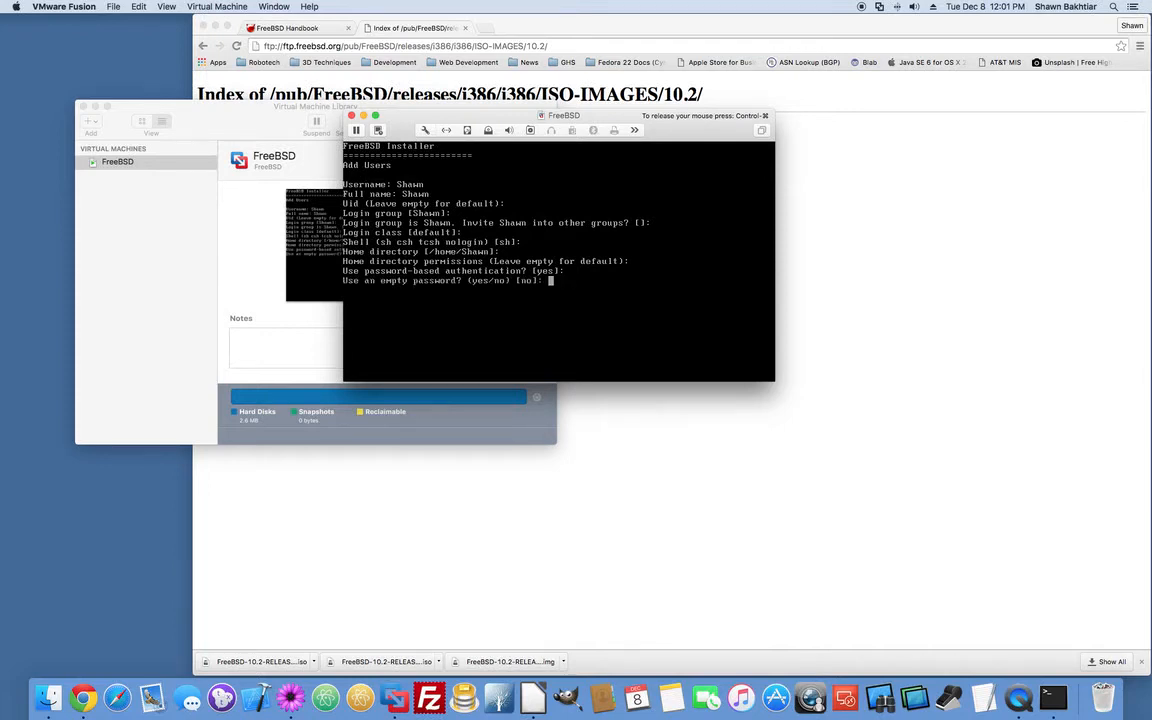
pyautogui.press('Return')
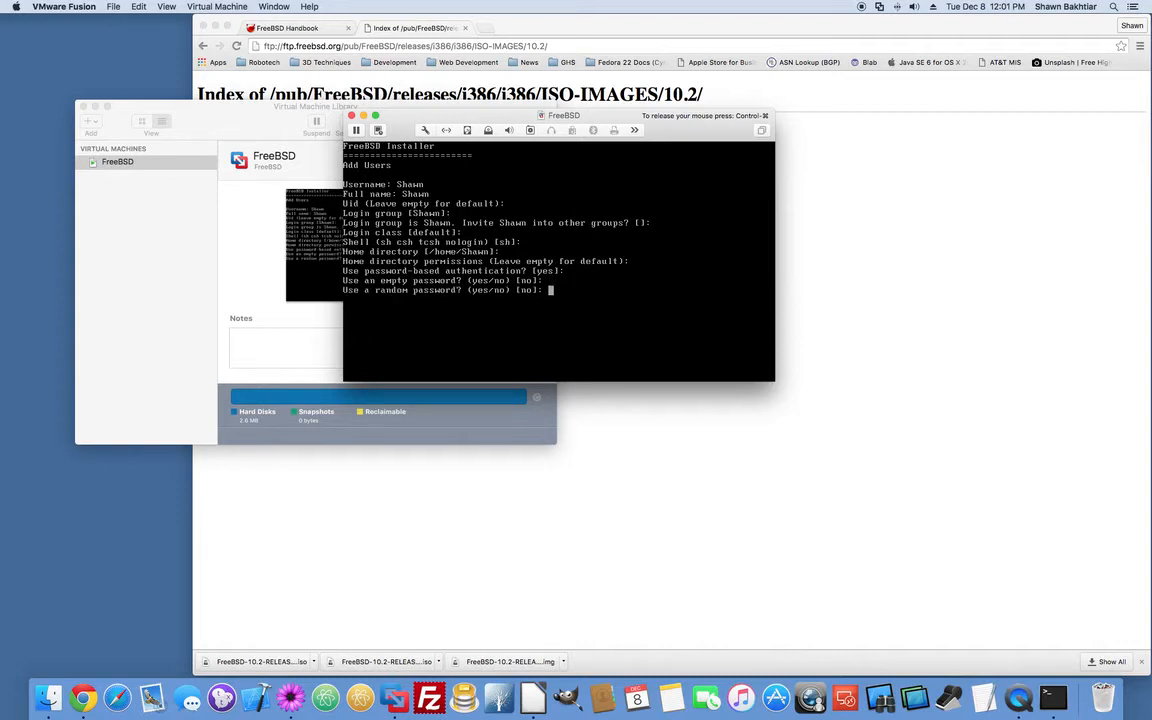
pyautogui.press('Return')
pyautogui.press('Return')
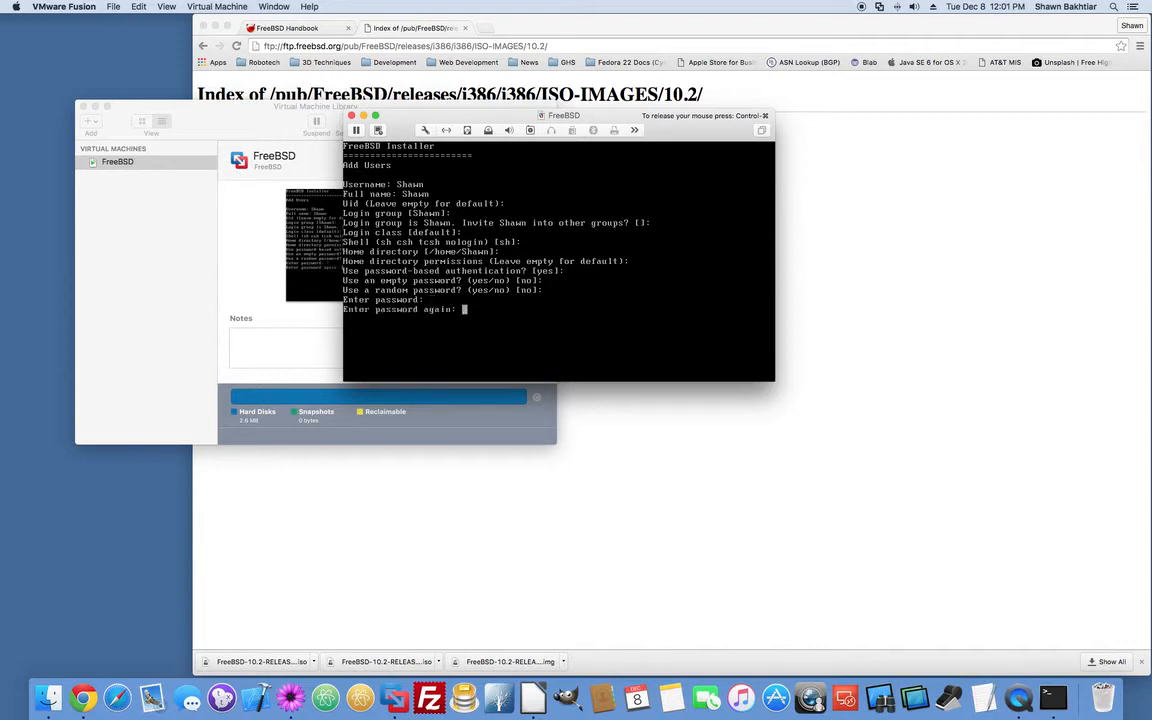
pyautogui.press('Return')
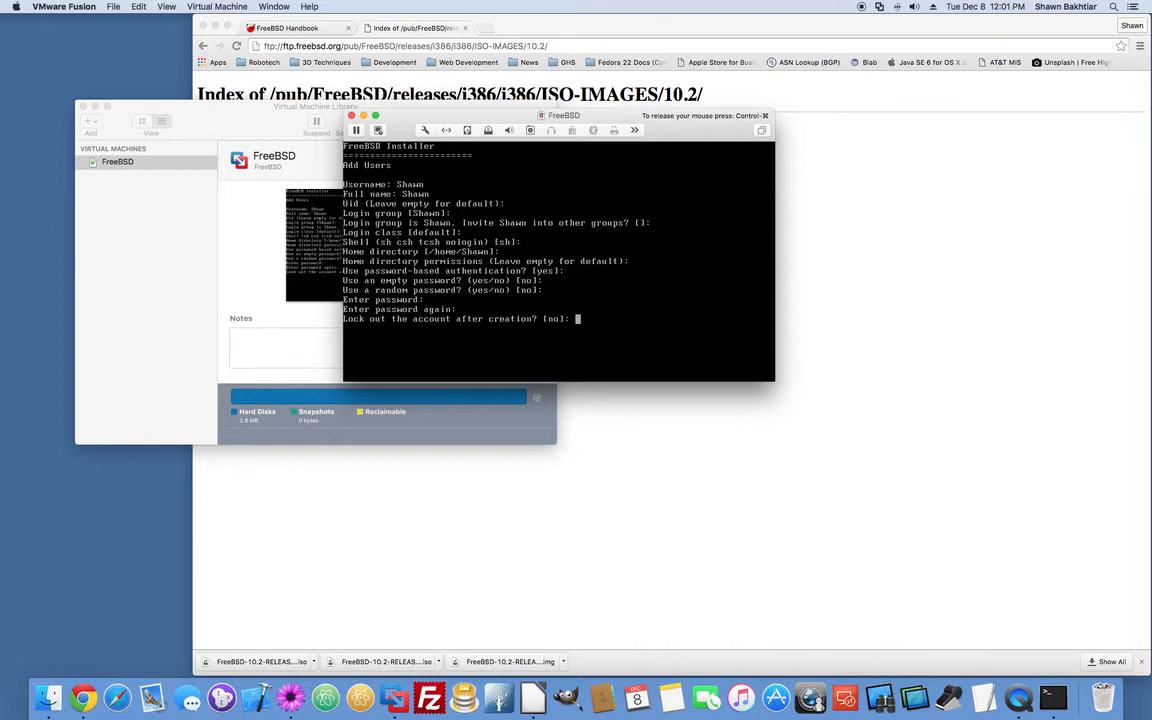
pyautogui.press('Return')
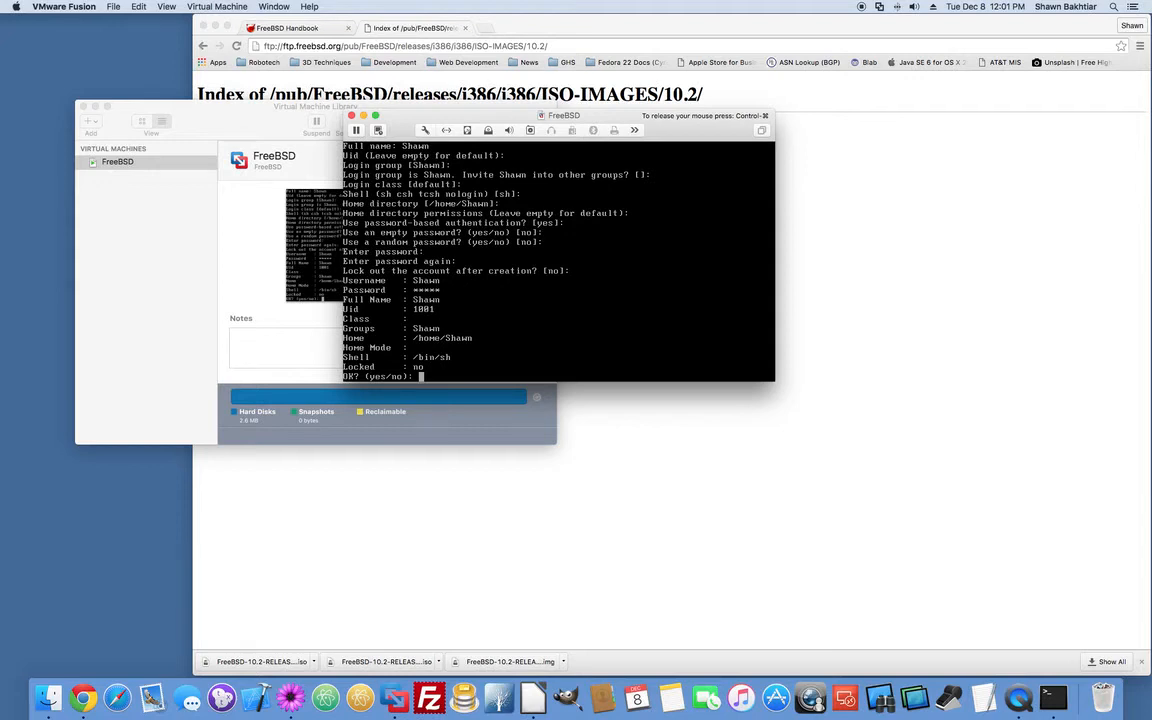
# Confirm the new user's details with yes and answer no to adding another user.
pyautogui.write('yes')
pyautogui.press('Return')
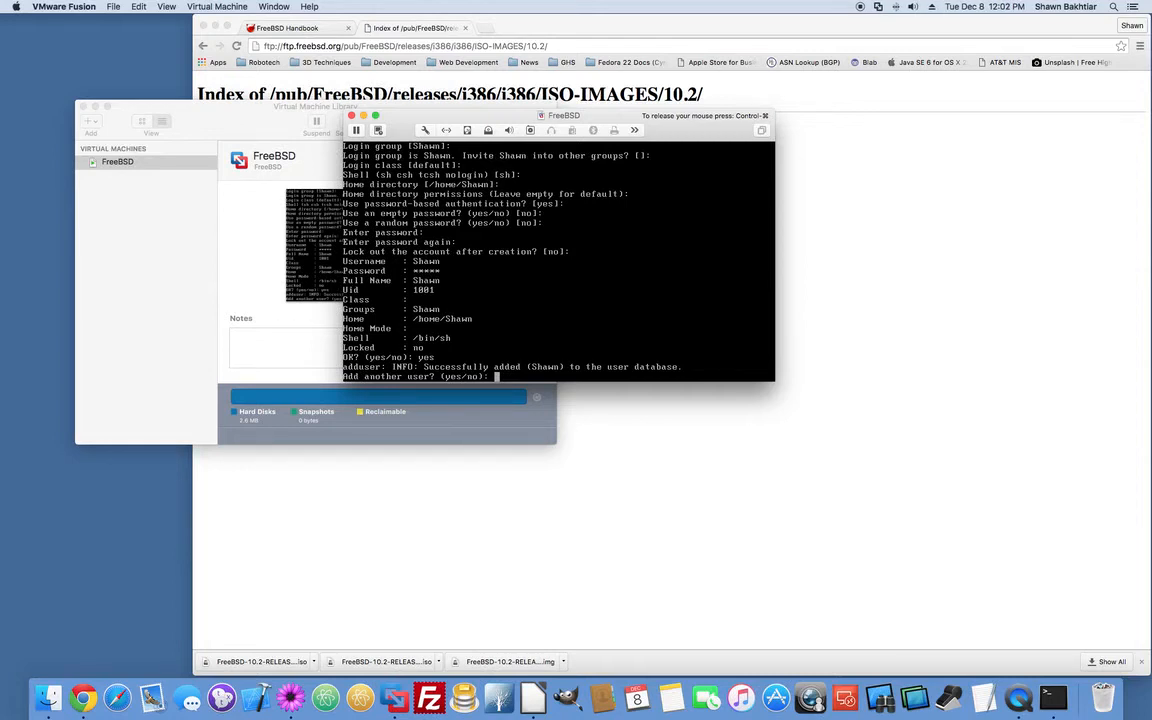
pyautogui.press('Return')
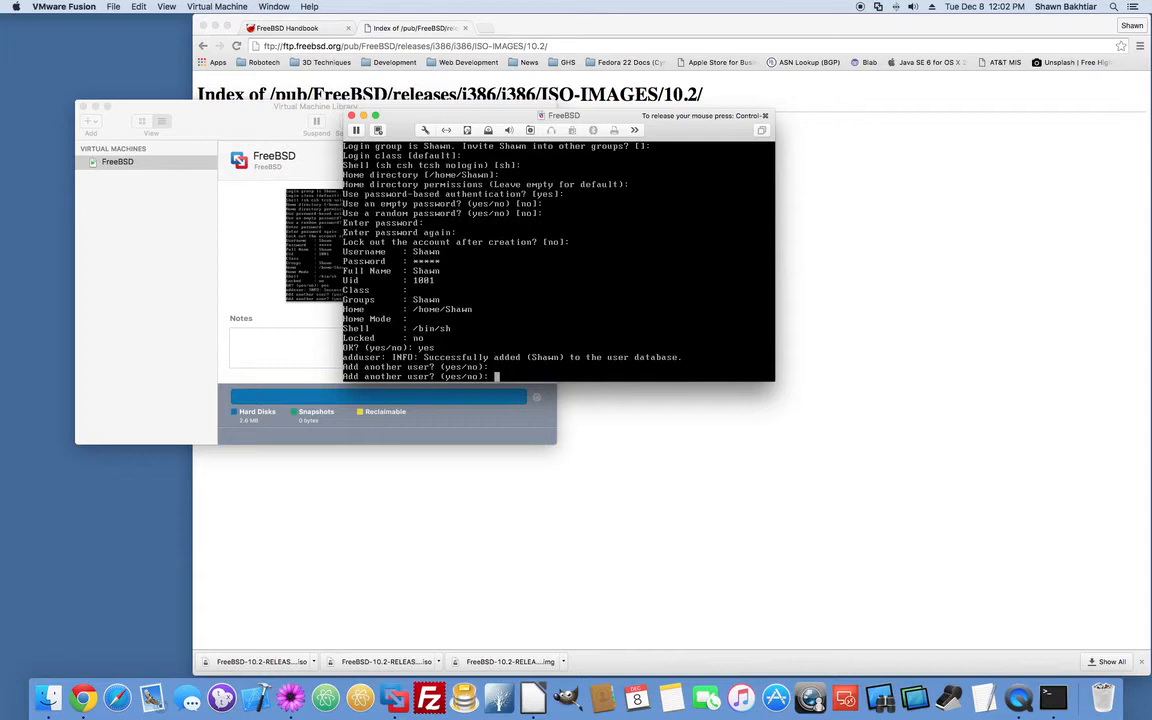
pyautogui.write('no')
pyautogui.press('Return')
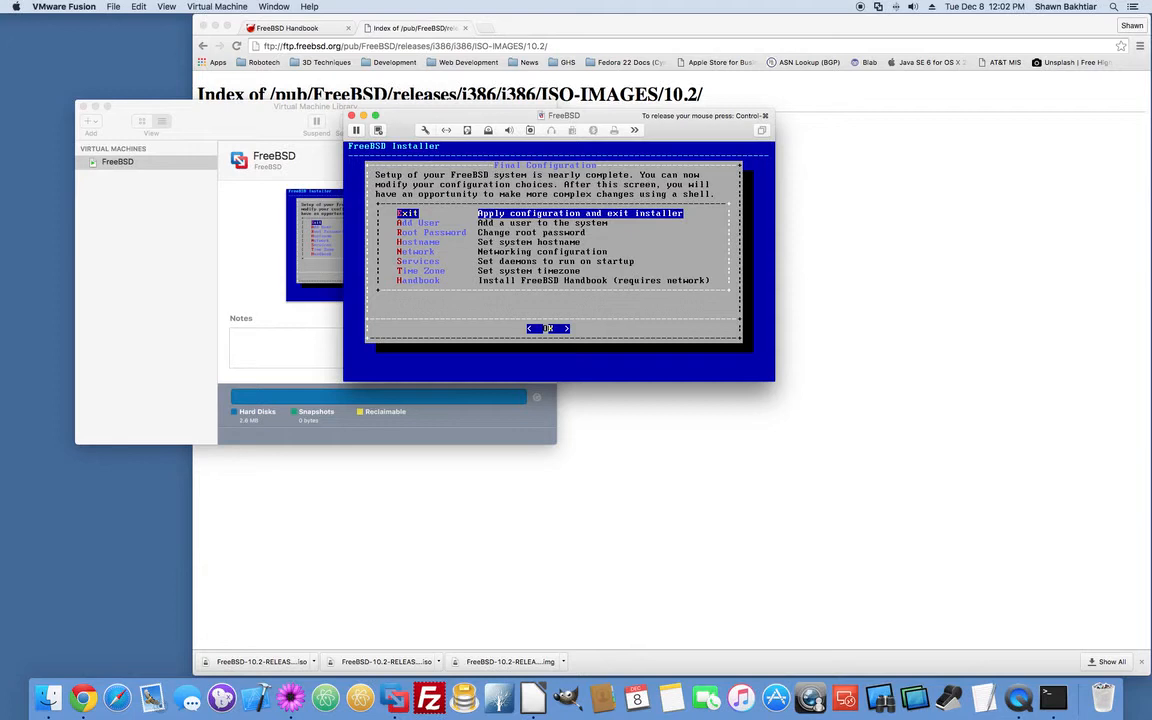
# Apply the configuration and exit the installer without opening a shell, then reboot into multi-user mode.
pyautogui.press('Return')
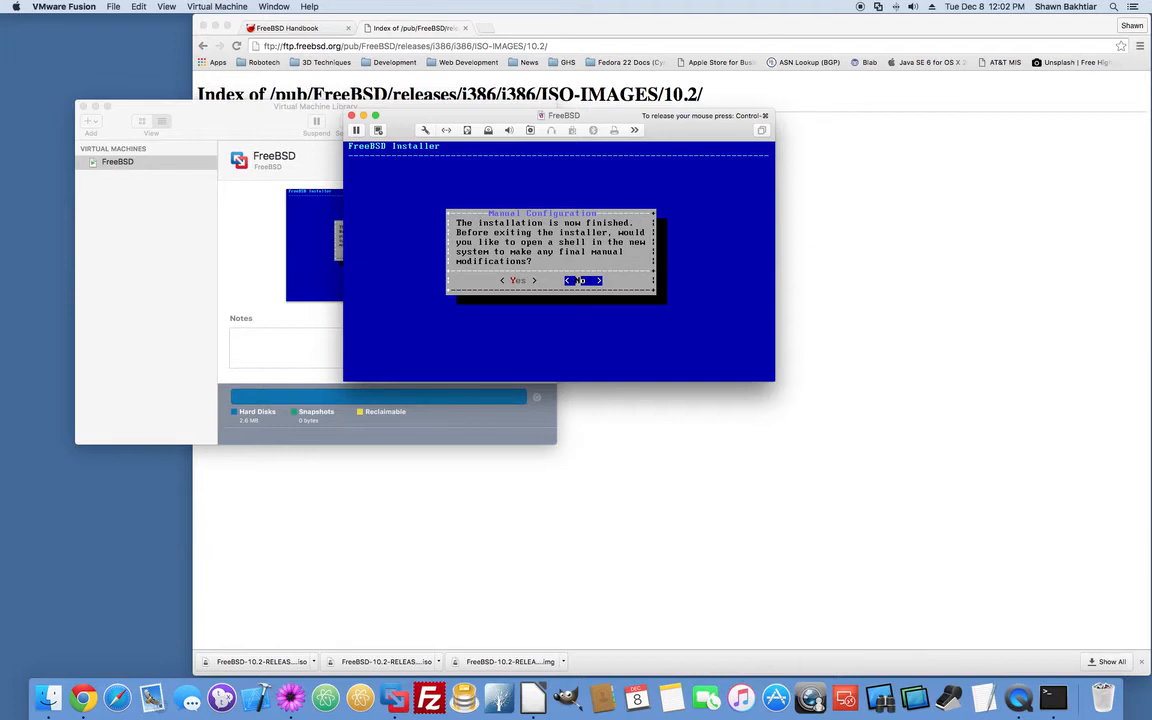
pyautogui.press('Return')
pyautogui.press('Return')
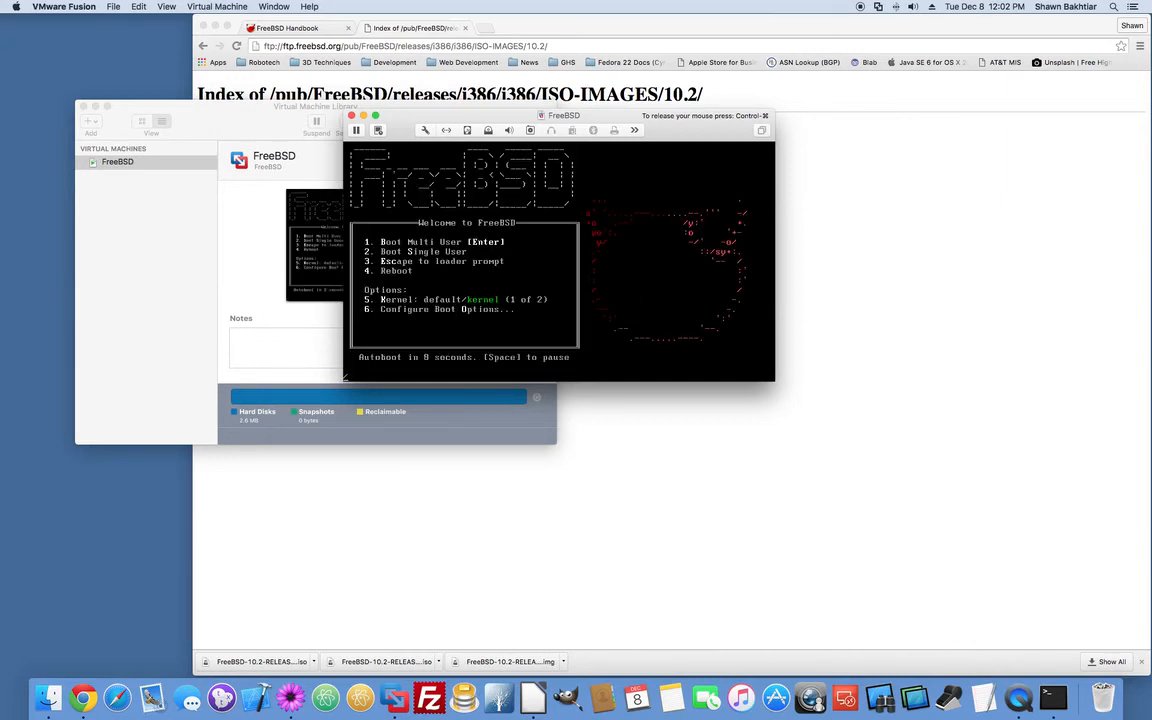
pyautogui.press('Return')
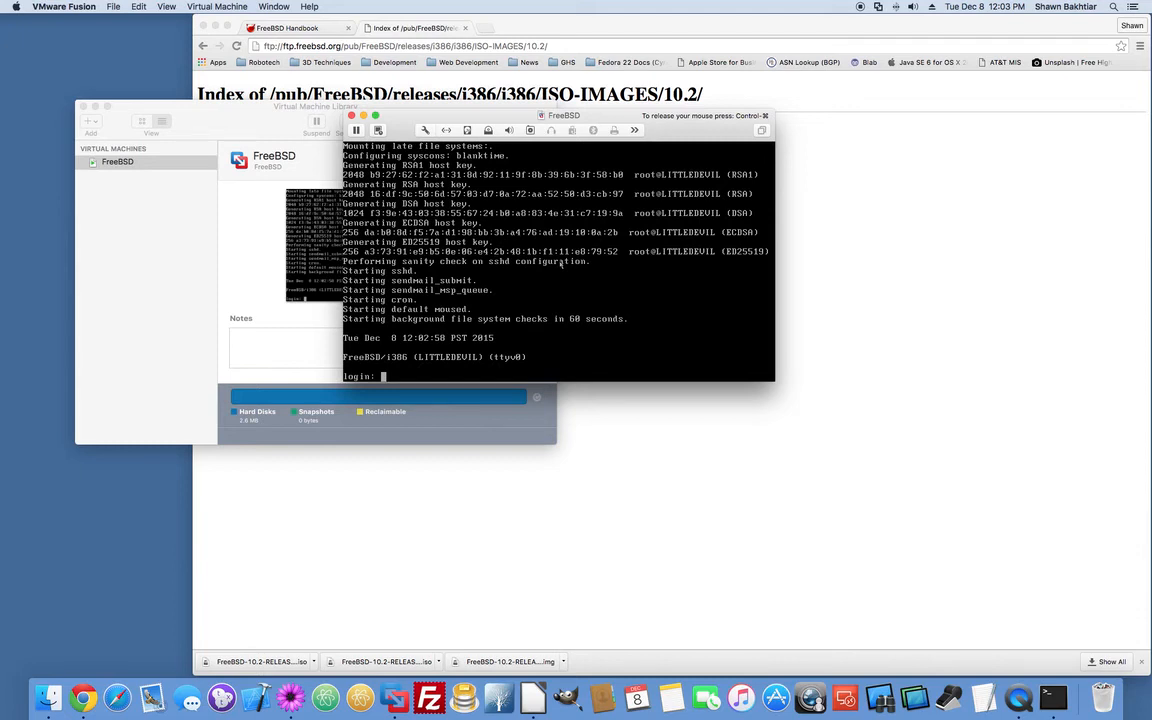
# Log in with the new account's username and password, and check the current user with whoami.
pyautogui.write('Shawn')
pyautogui.press('Return')
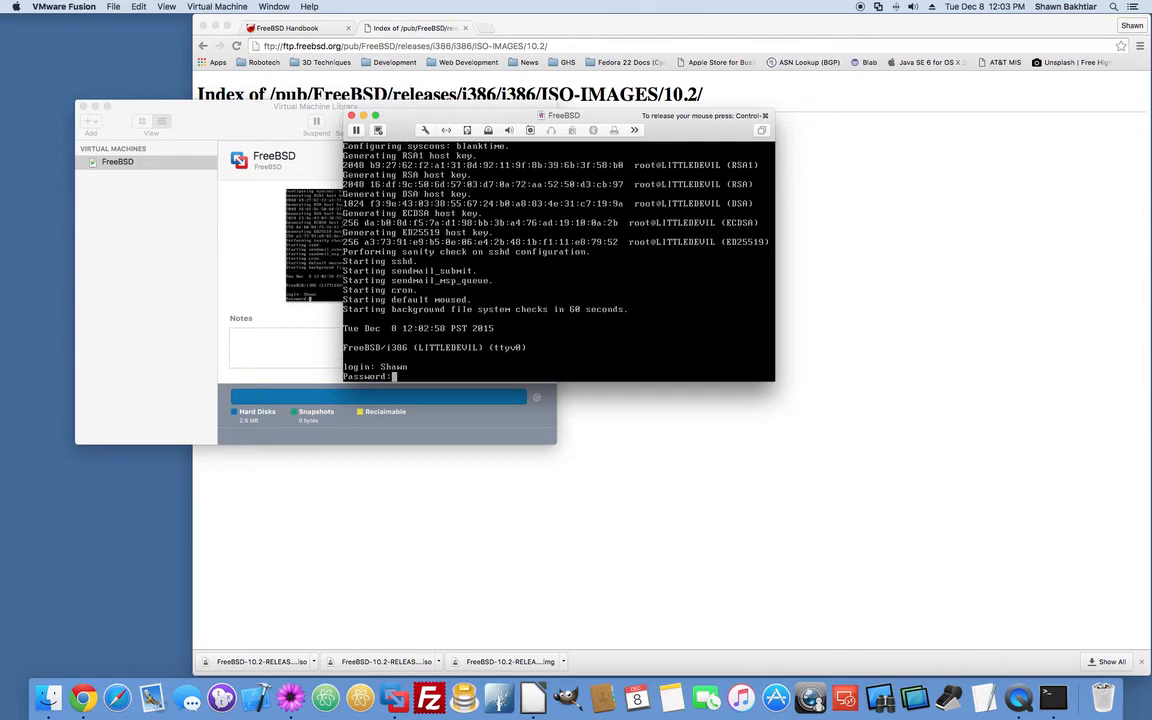
pyautogui.press('Return')
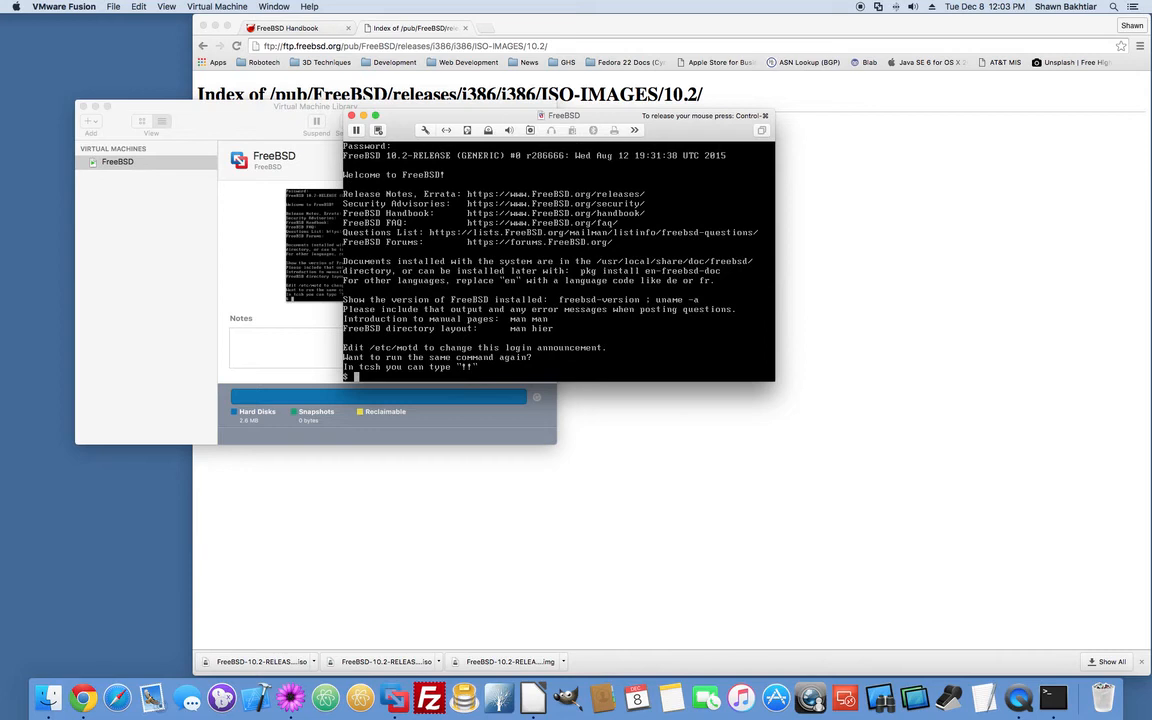
pyautogui.write('whoami')
pyautogui.press('Return')
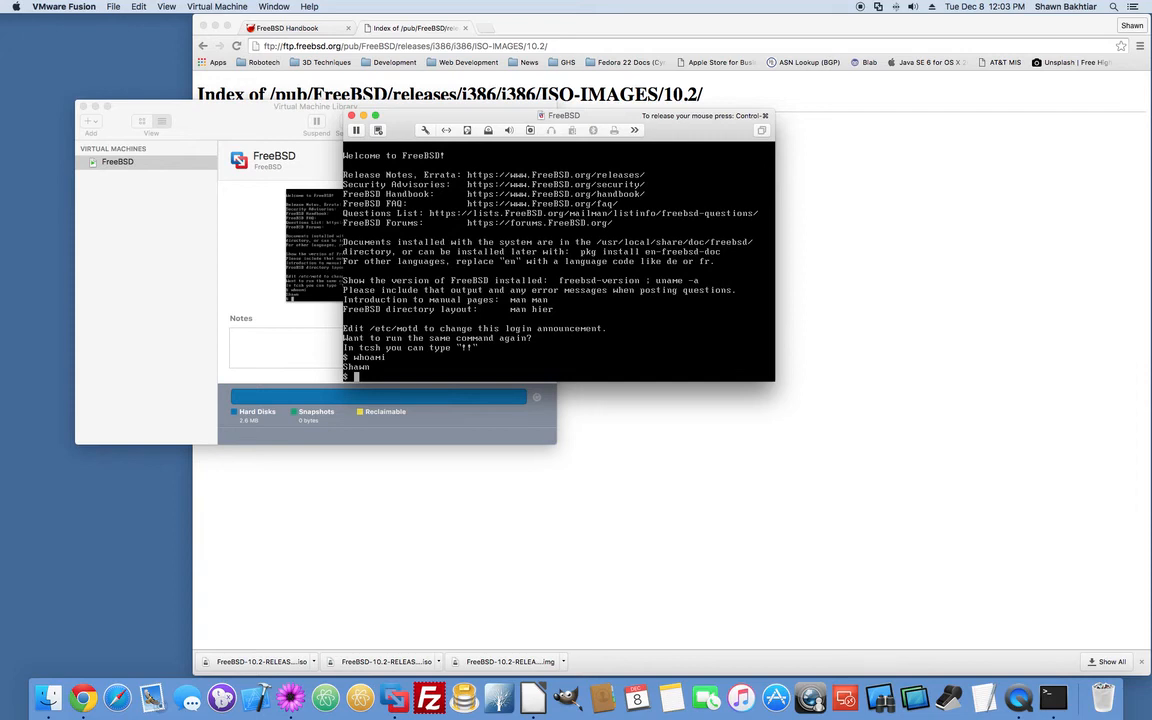
# Try to switch from the user account to root with su -.
pyautogui.write('su -')
pyautogui.press('Return')
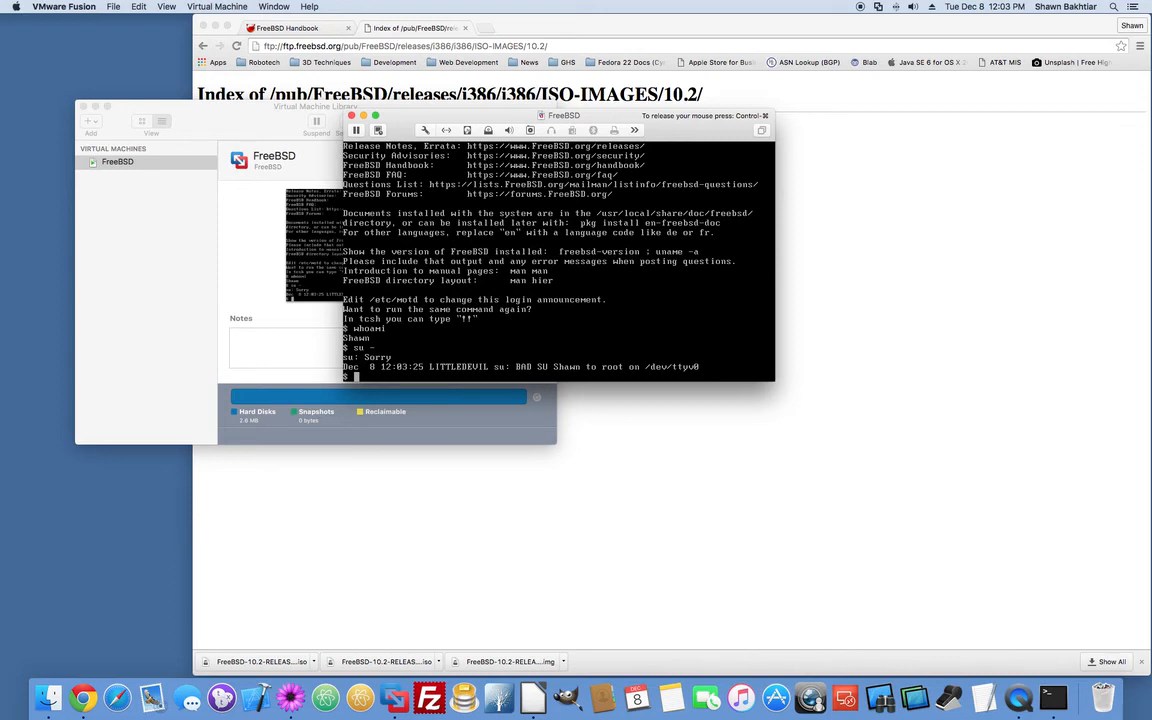
pyautogui.press('Return')
pyautogui.press('Return')
pyautogui.press('Return')
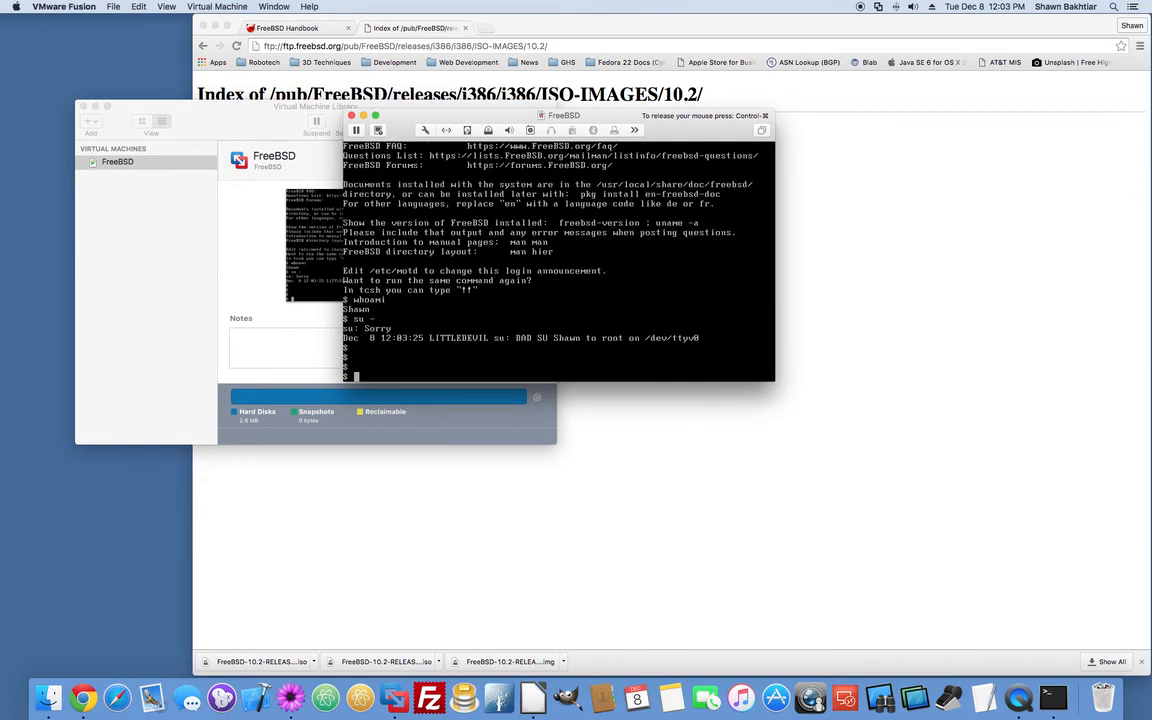
# List the home directory's contents with ls -l and ls -la, then list its parent directory with ls -l.
pyautogui.write('ls -l')
pyautogui.press('Return')
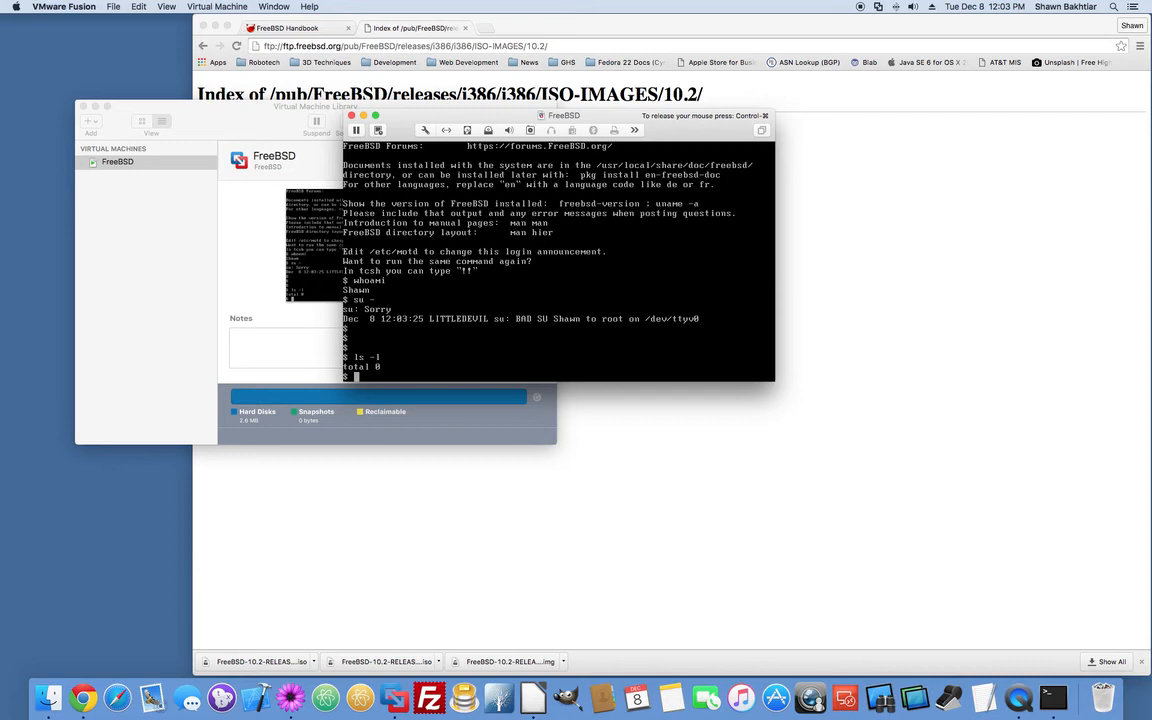
pyautogui.write('ls -la')
pyautogui.press('Return')
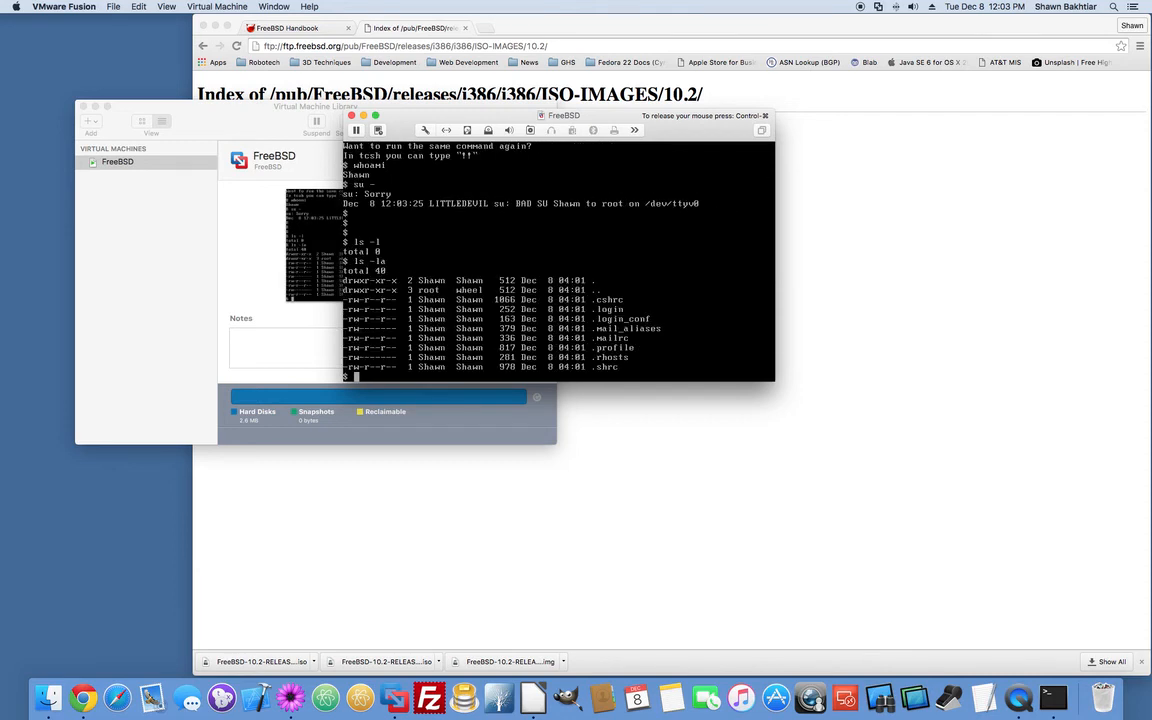
pyautogui.write('cd ..')
pyautogui.press('Return')
pyautogui.write('ls -l')
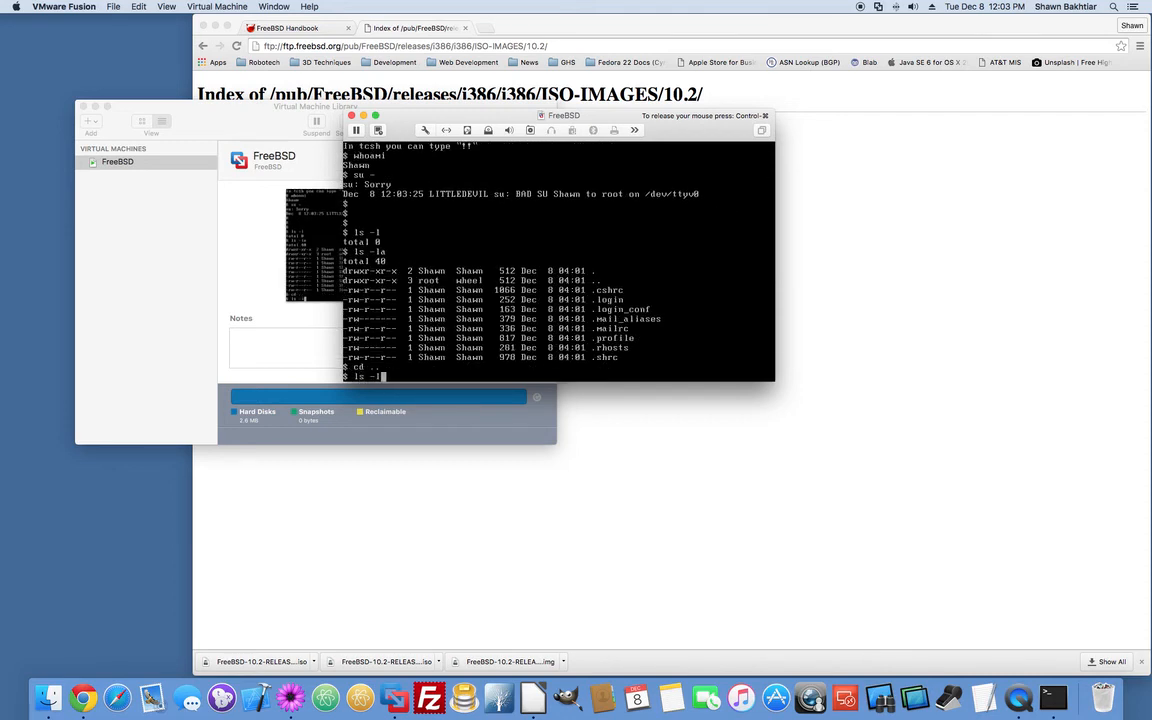
pyautogui.press('Return')
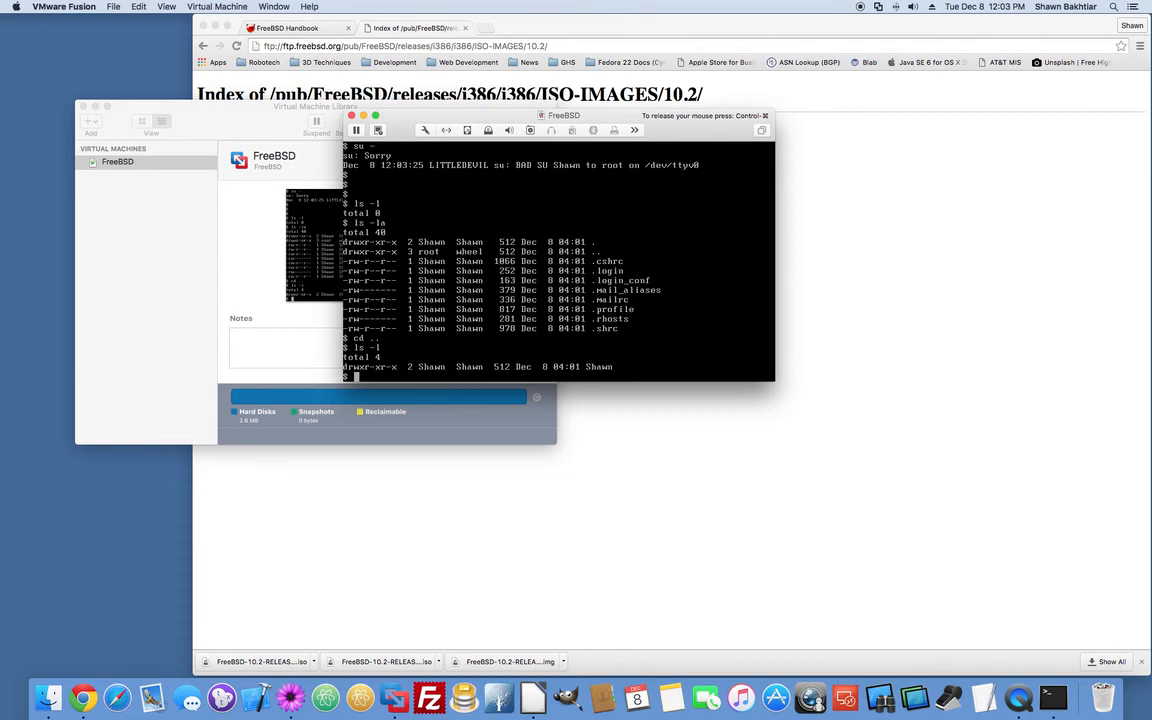
# Try to rename the user's home directory to all lowercase with mv, and retry su - for root access.
pyautogui.write('mv Shawn shawn')
pyautogui.press('Return')
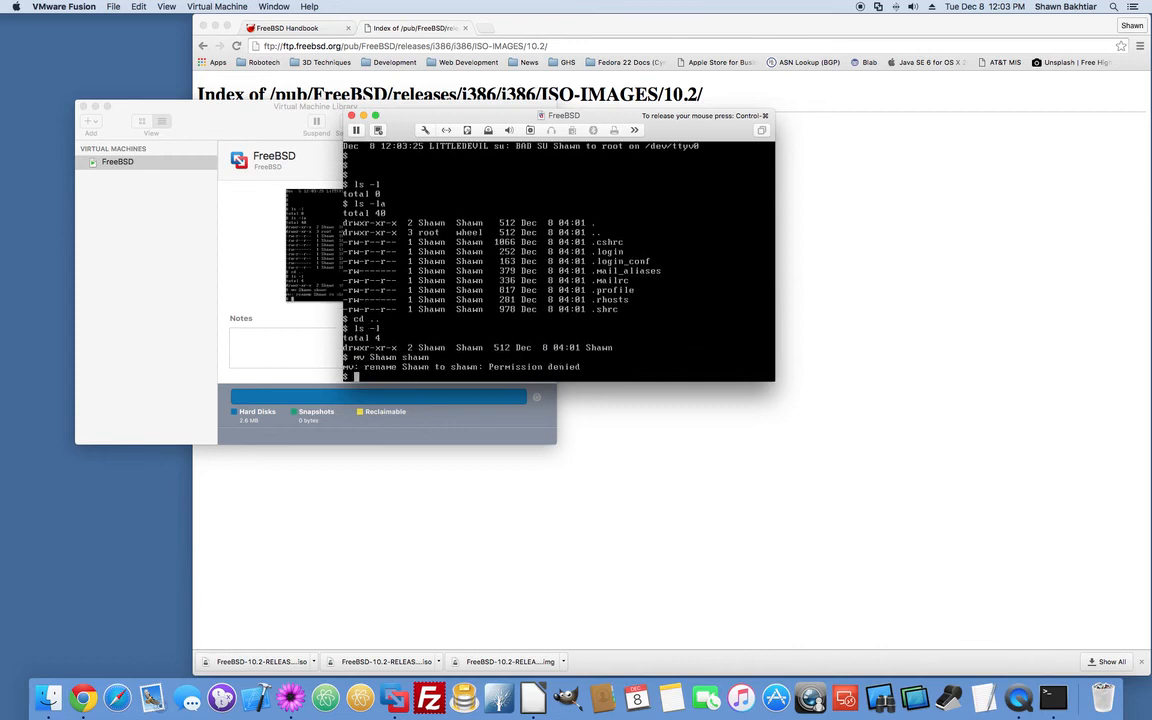
pyautogui.write('su -')
pyautogui.press('Return')
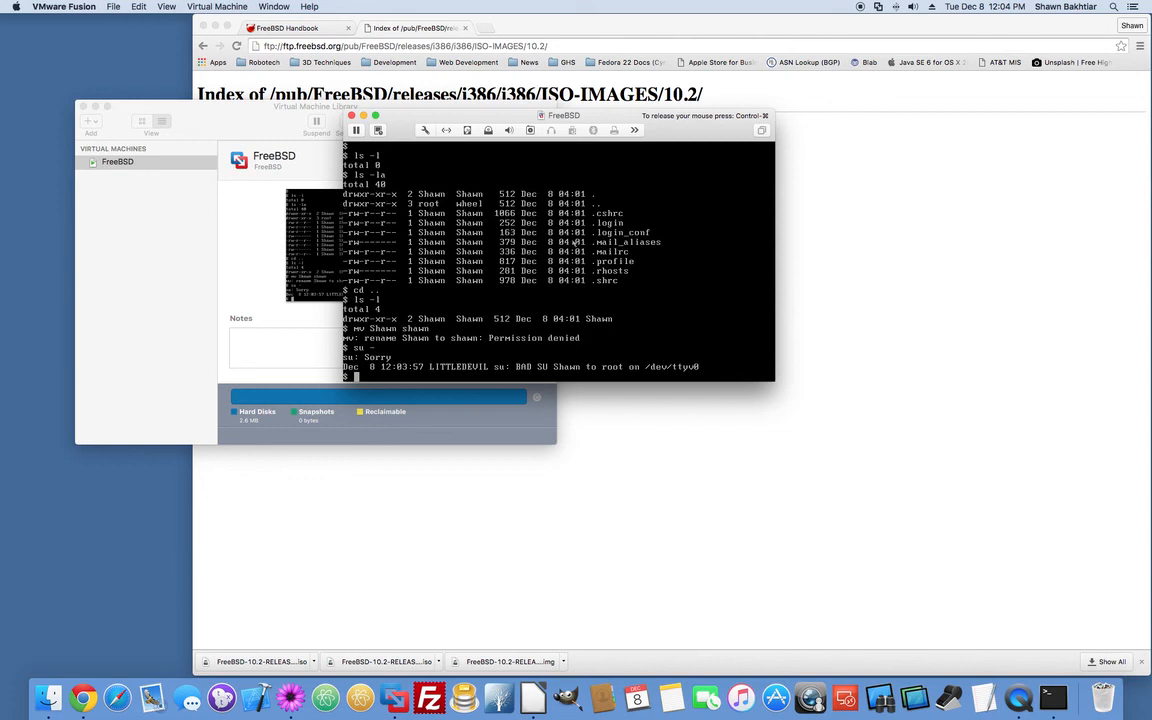
# Release the pointer from the virtual machine, switch to Chrome and open section 2.8 Post-Installation of the FreeBSD Handbook.
pyautogui.press('ctrl+super')
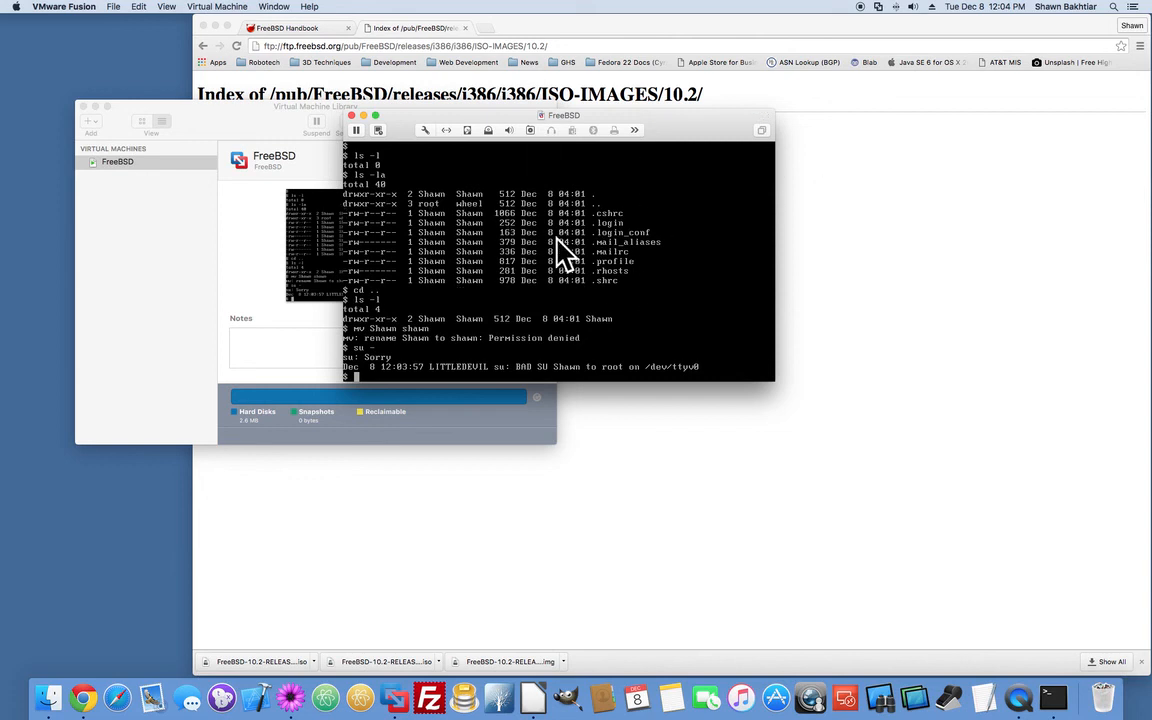
pyautogui.click(977, 257)
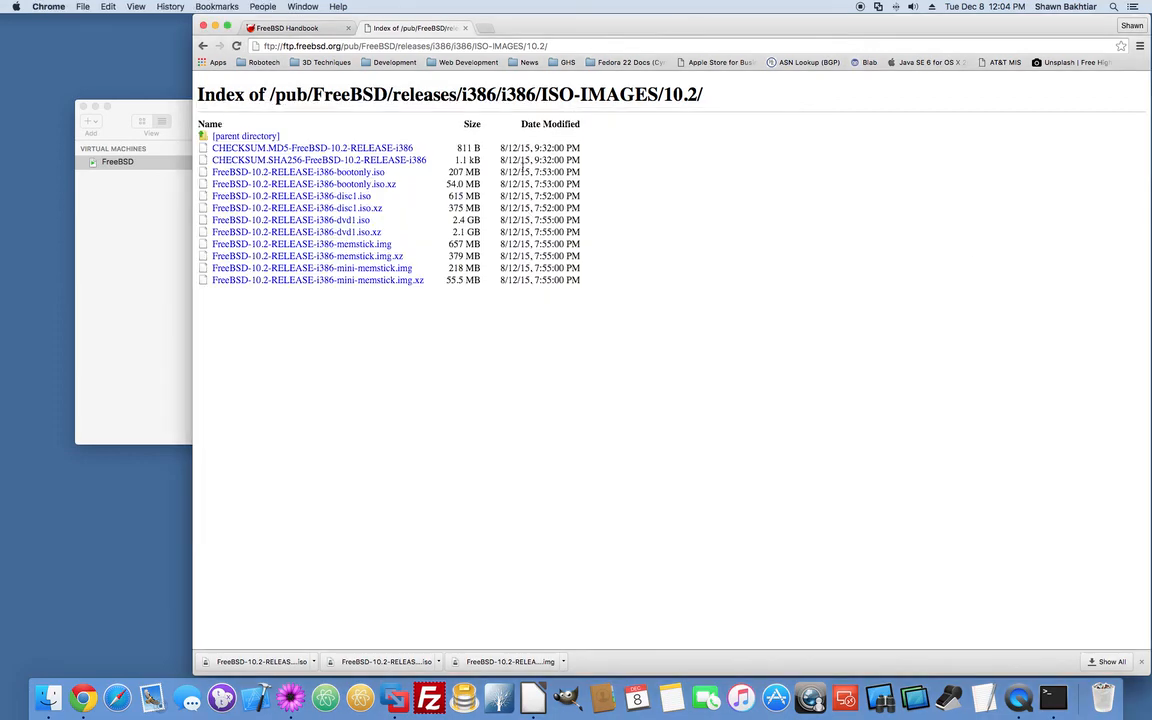
pyautogui.click(287, 27)
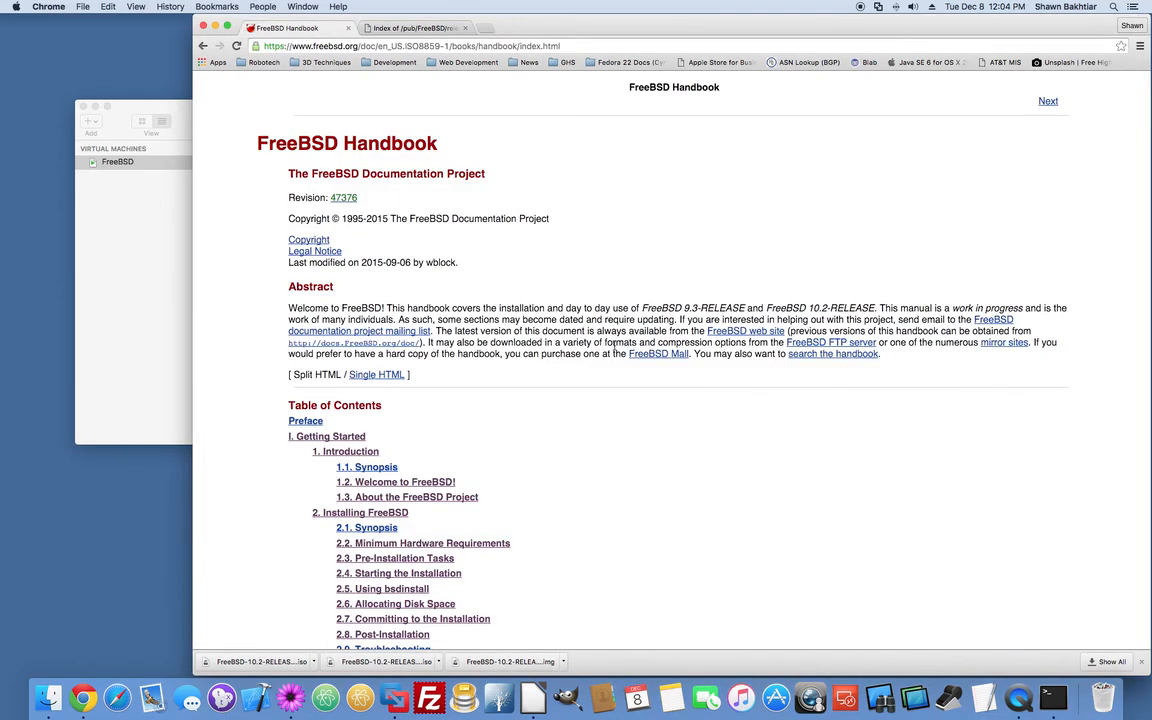
pyautogui.scroll(-2, 699, 345)
pyautogui.scroll(-4, 699, 345)
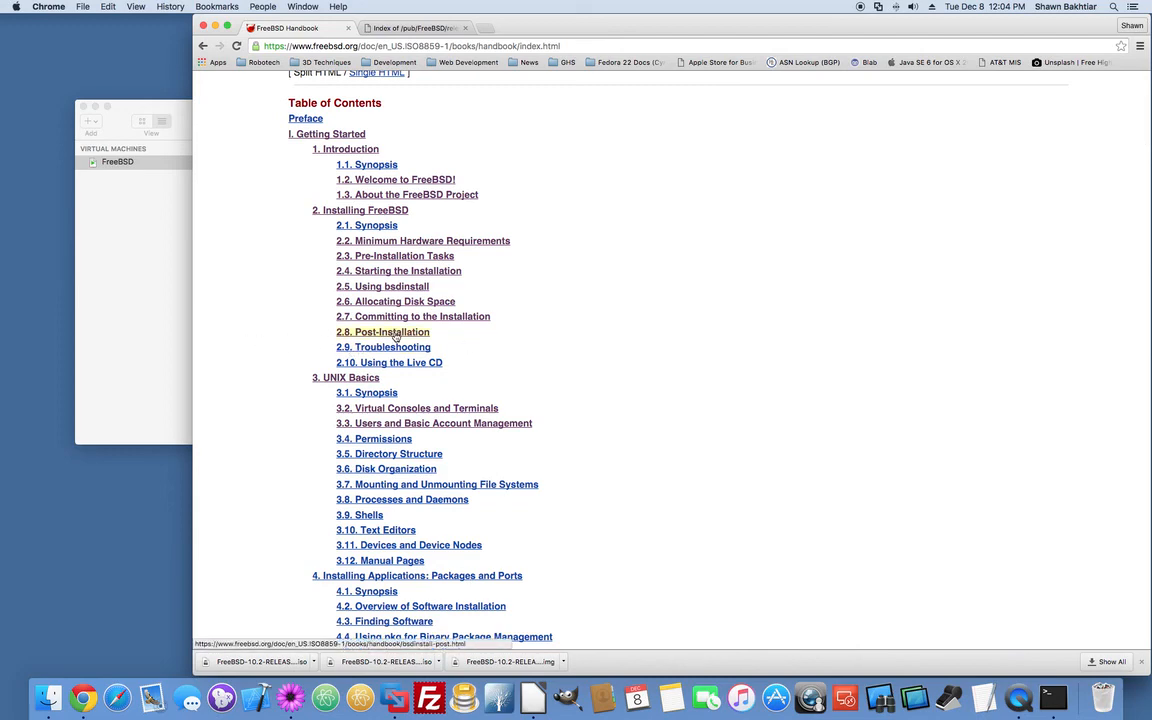
pyautogui.click(396, 336)
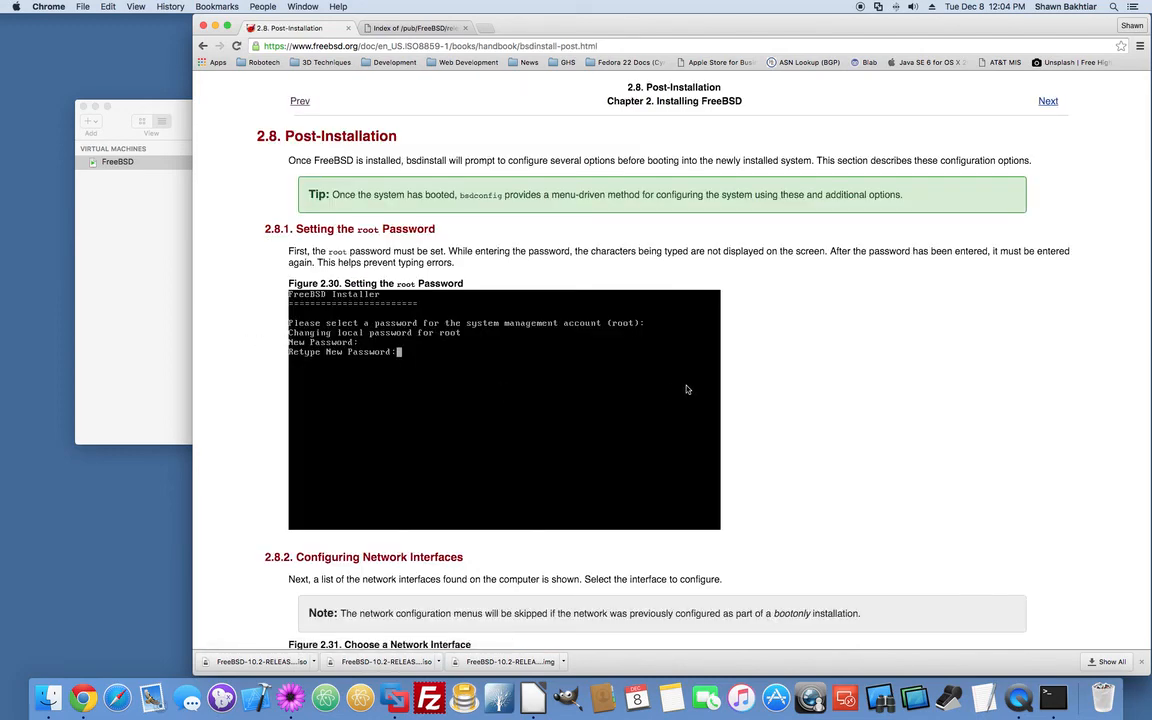
# Examine the Post-Installation section's instructions on setting the root password and configuring network interfaces.
pyautogui.scroll(-10, 687, 389)
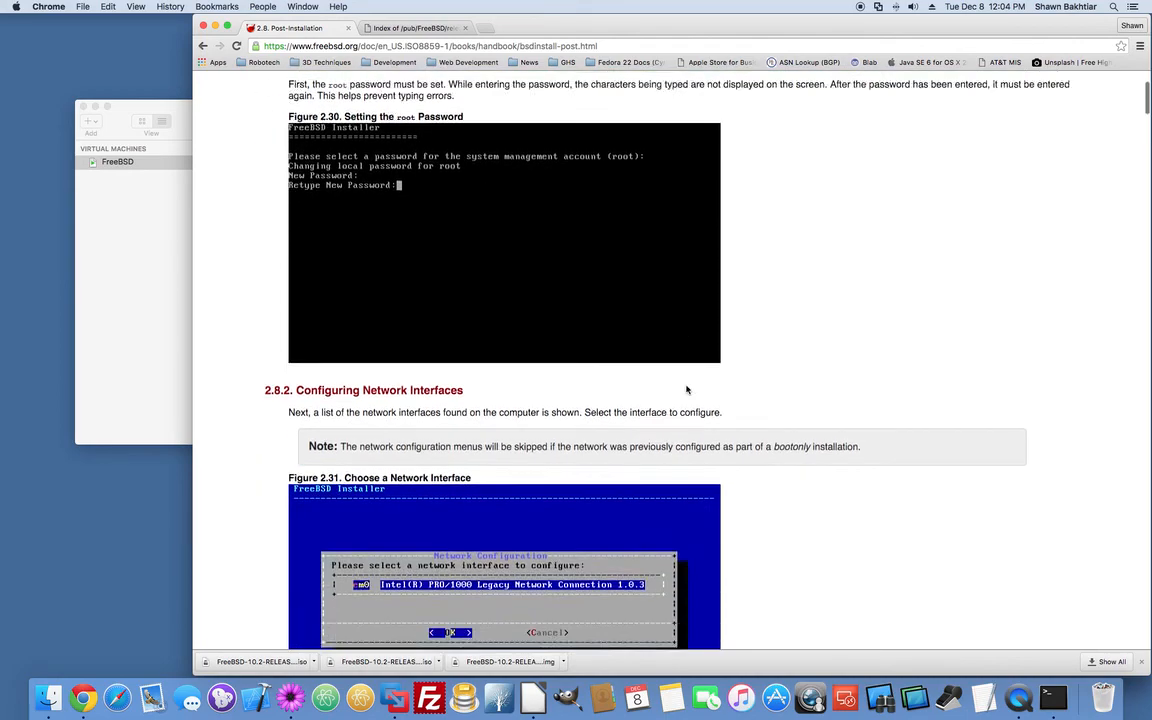
pyautogui.scroll(-20, 687, 389)
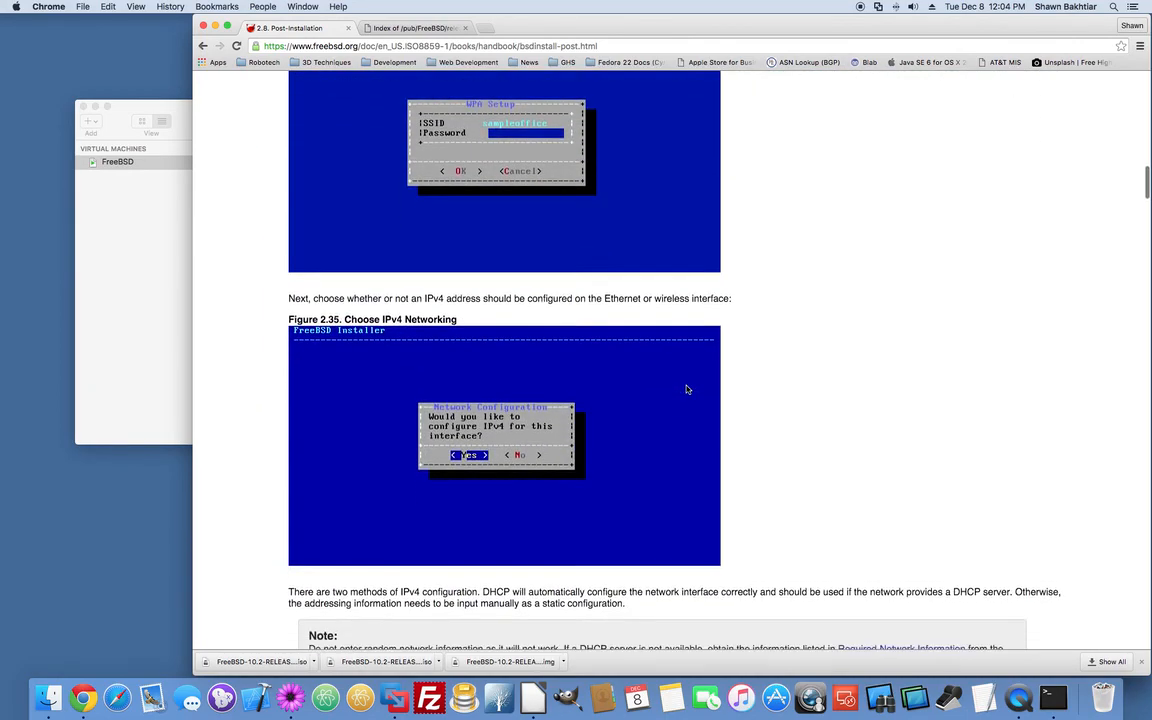
pyautogui.scroll(9, 687, 389)
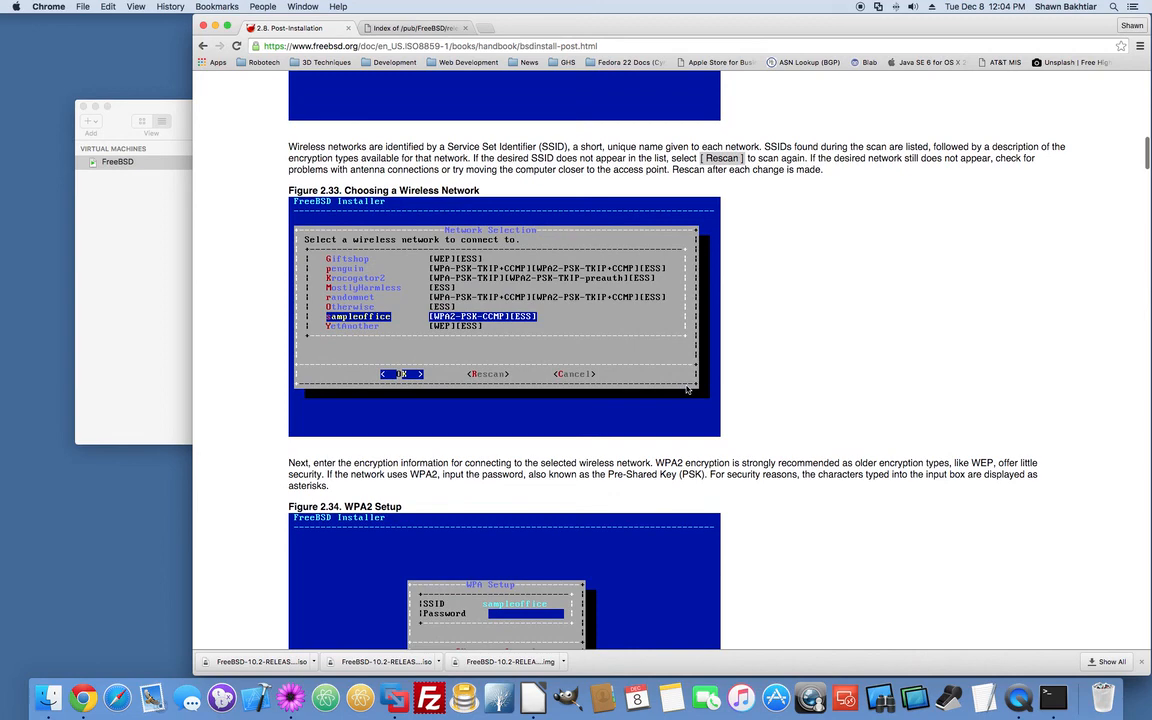
pyautogui.scroll(17, 687, 389)
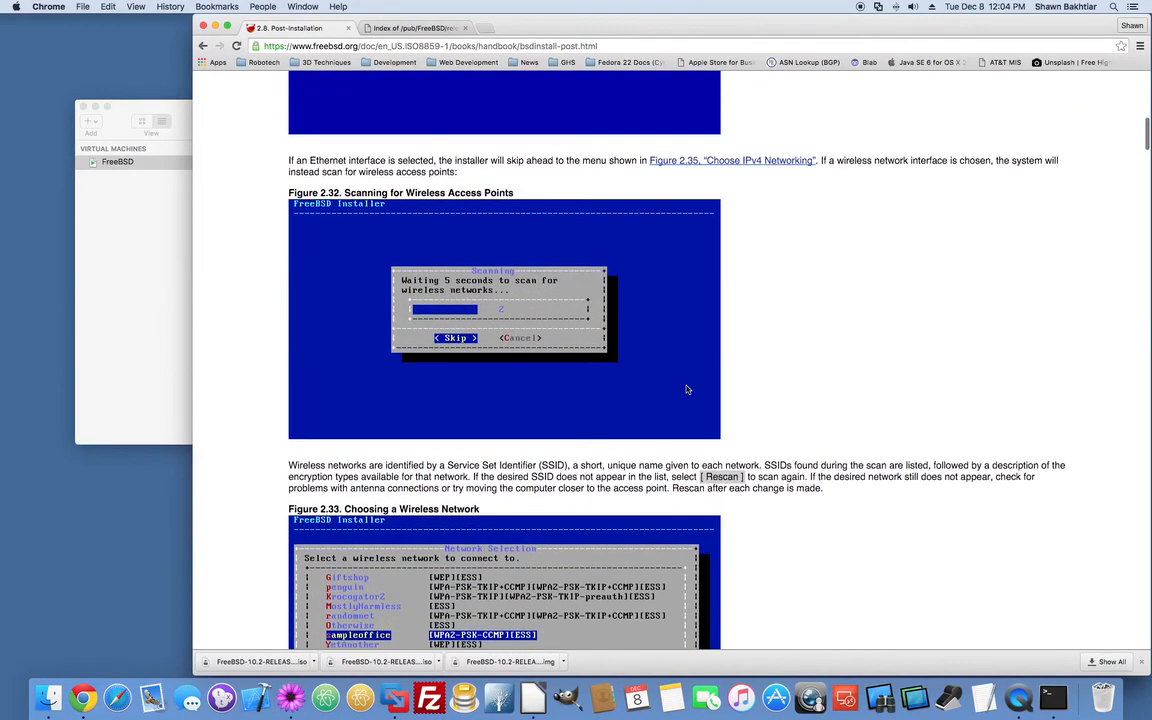
pyautogui.scroll(1, 687, 389)
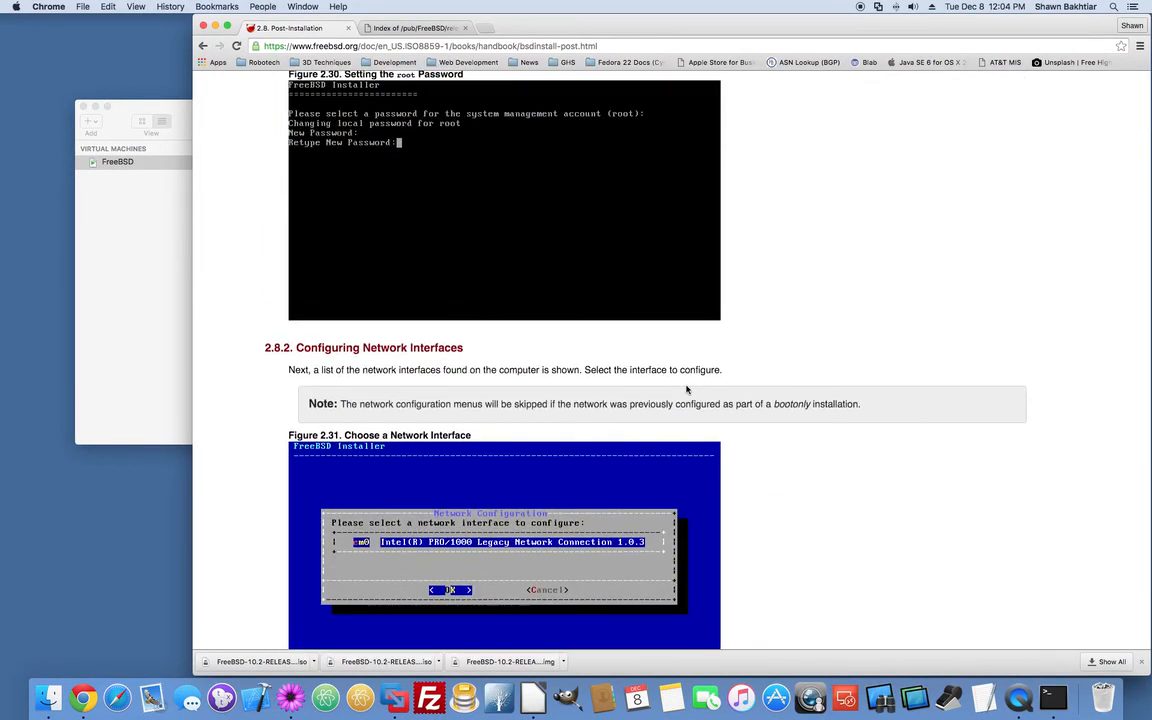
pyautogui.scroll(-2, 687, 389)
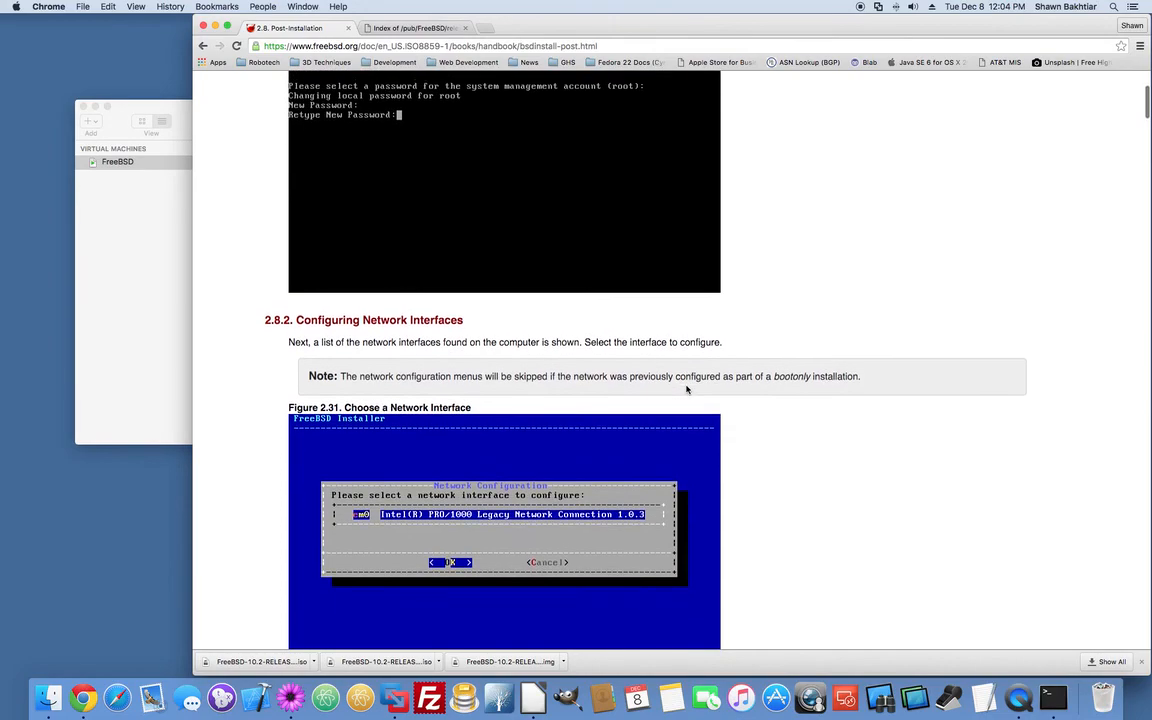
pyautogui.scroll(-20, 687, 389)
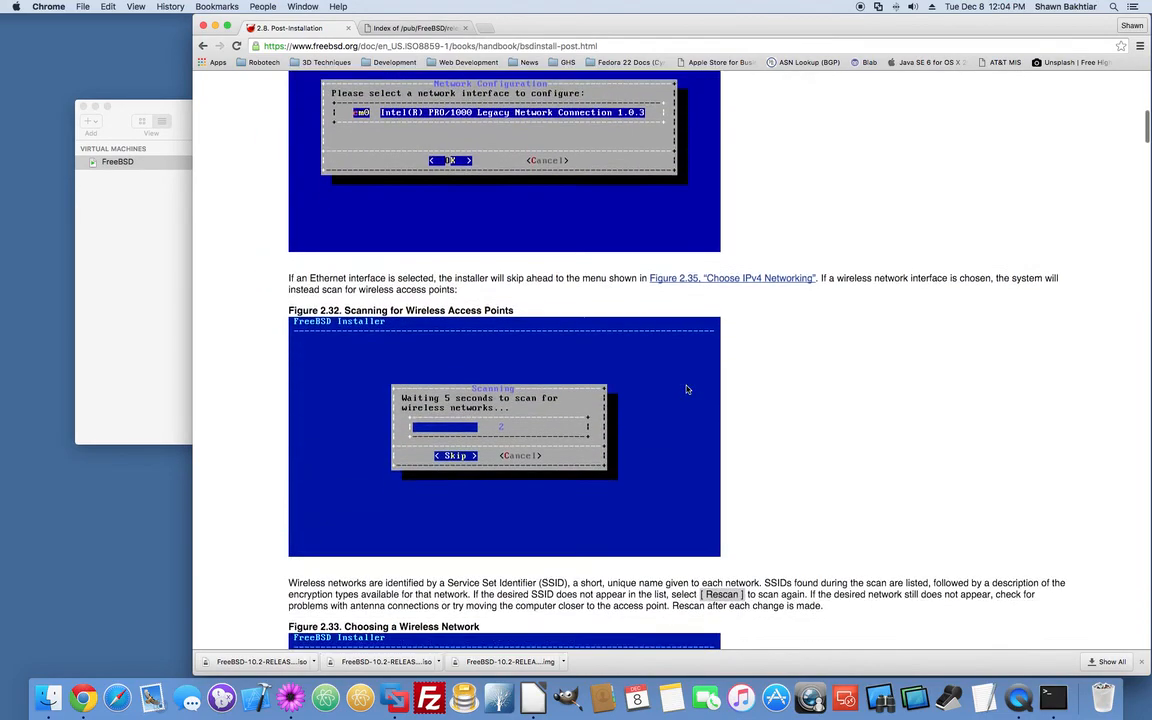
pyautogui.scroll(-2, 687, 389)
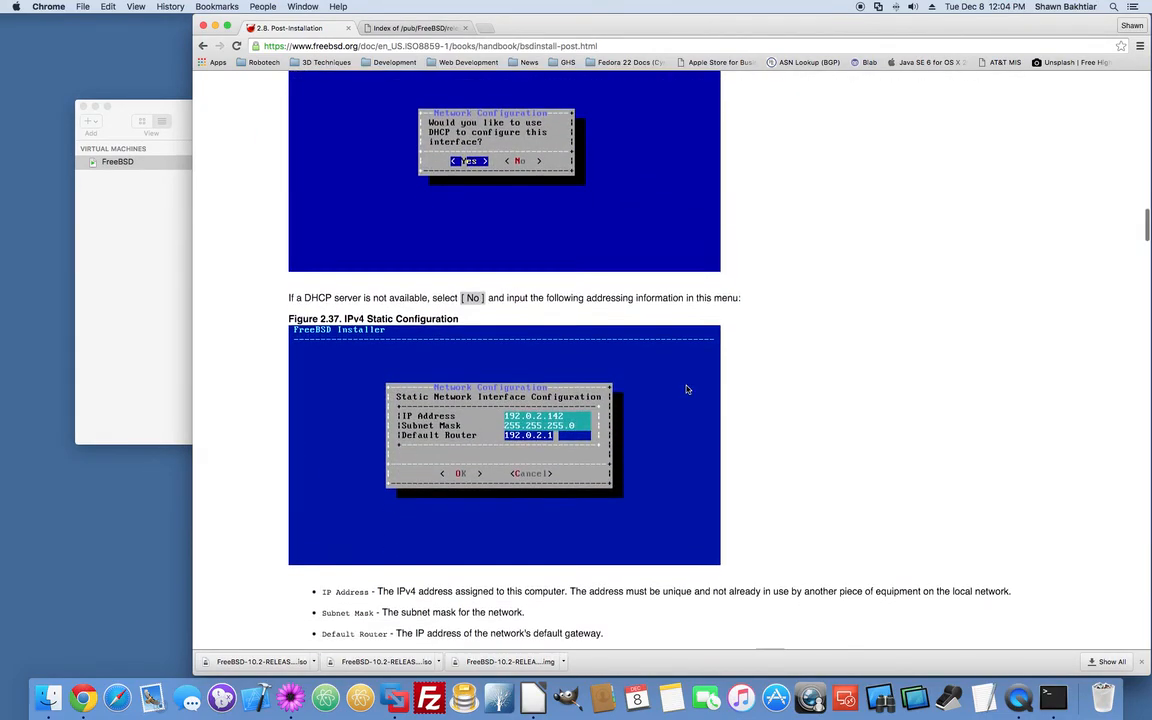
# Return to the FreeBSD Handbook's table of contents and look through its chapter list.
pyautogui.click(203, 47)
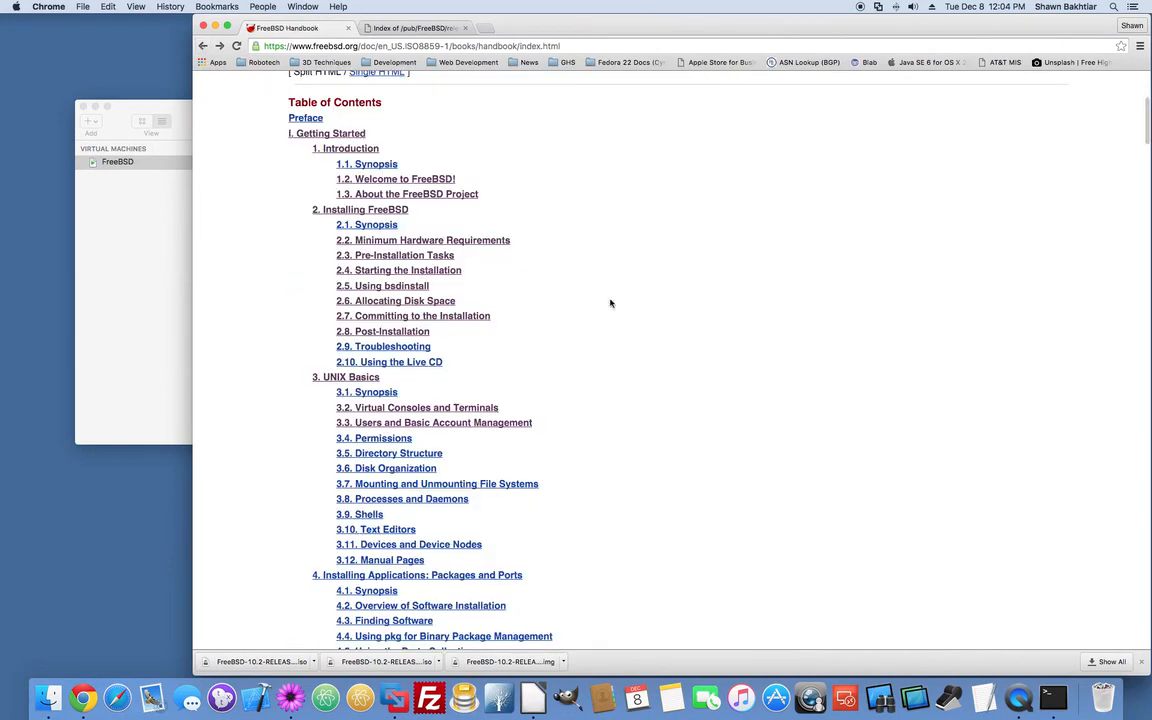
pyautogui.scroll(-3, 656, 308)
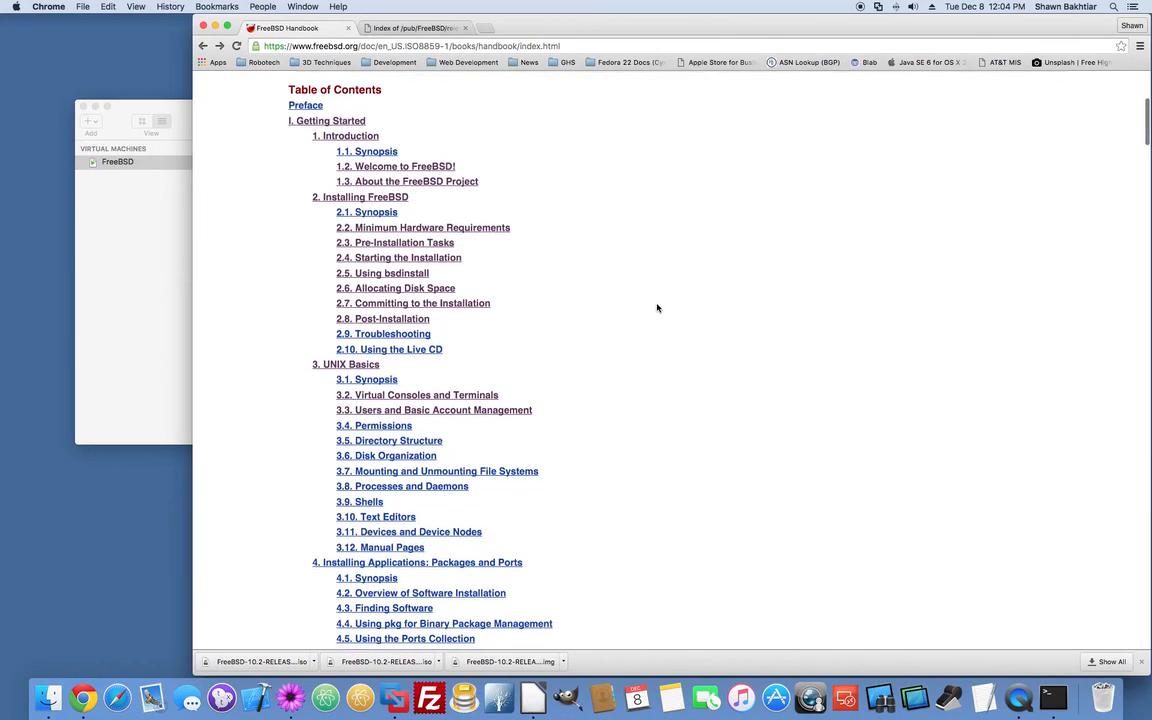